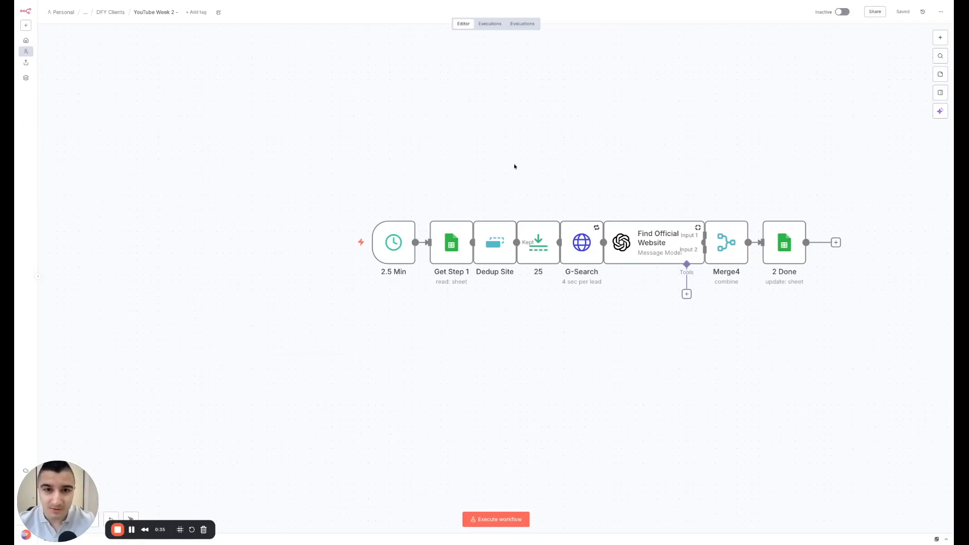
Open the Get Step 1 node and examine the match values of its two row filters
mouse_move(368, 259)
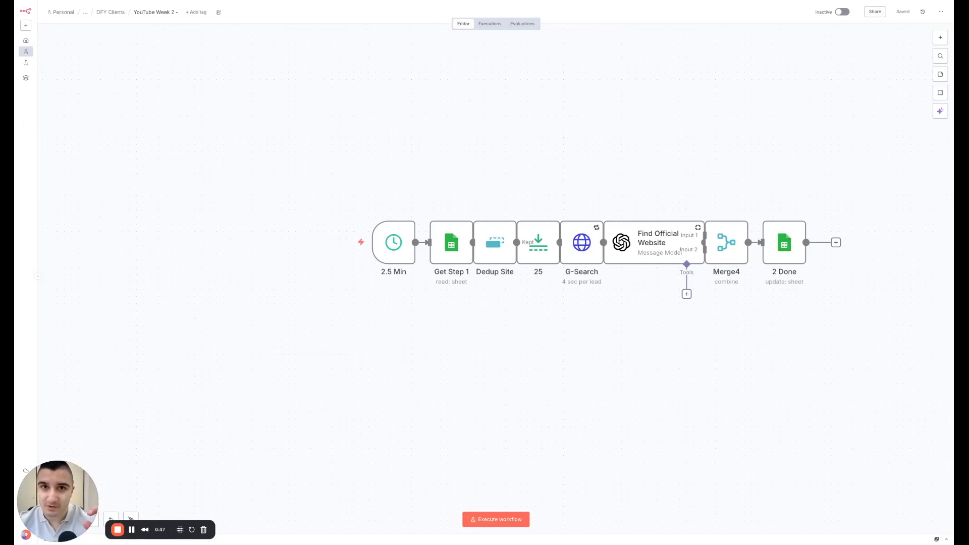
double_click(450, 250)
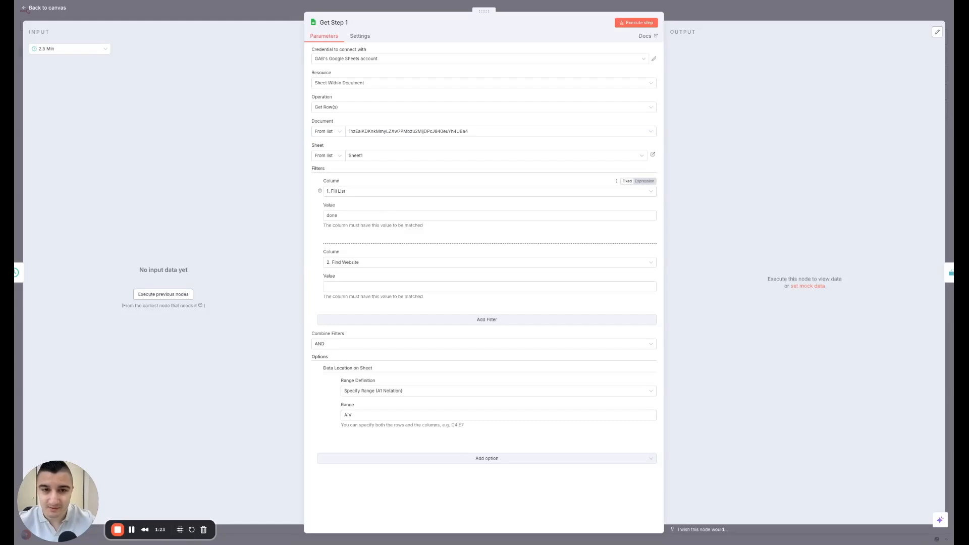
double_click(328, 216)
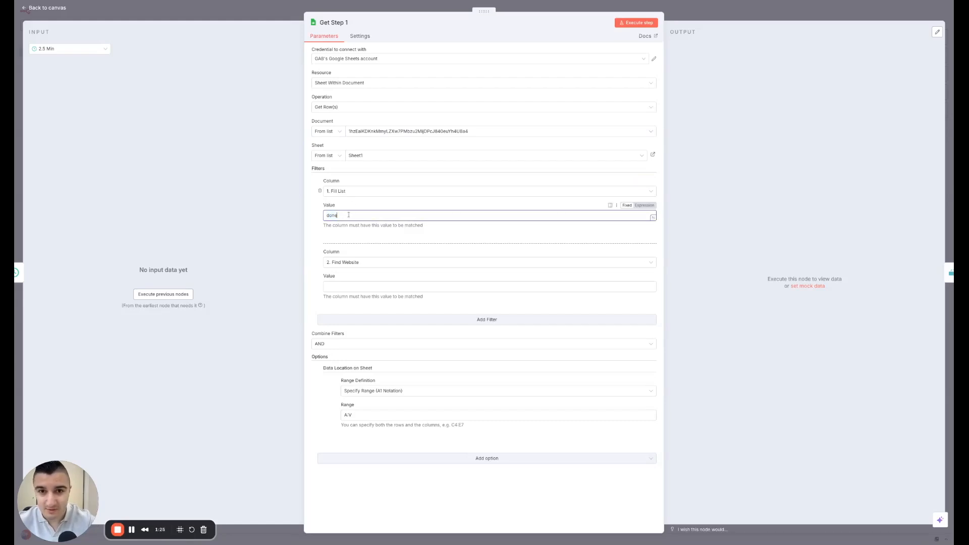
left_click(340, 288)
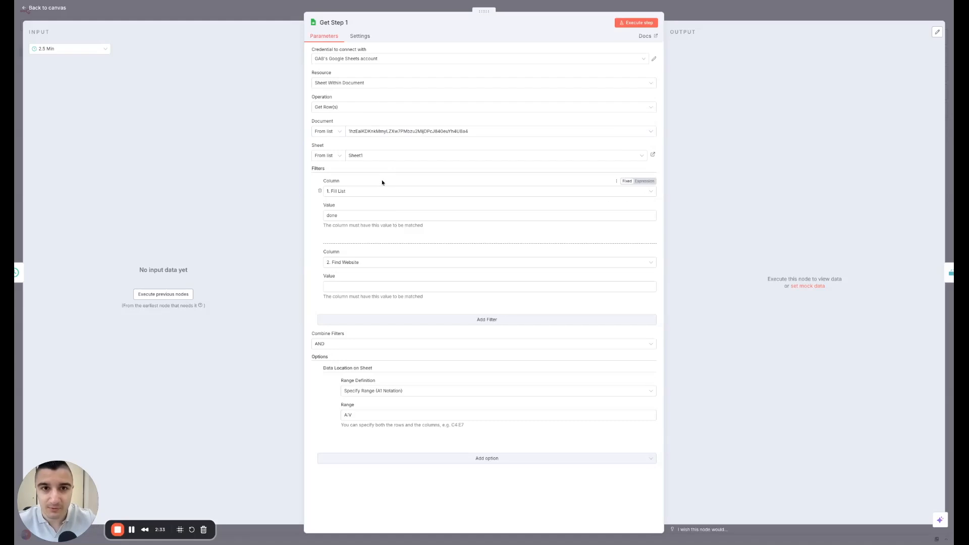
Review the available Google Sheets credentials and the ways to specify the document in the Get Step 1 node
left_click(342, 135)
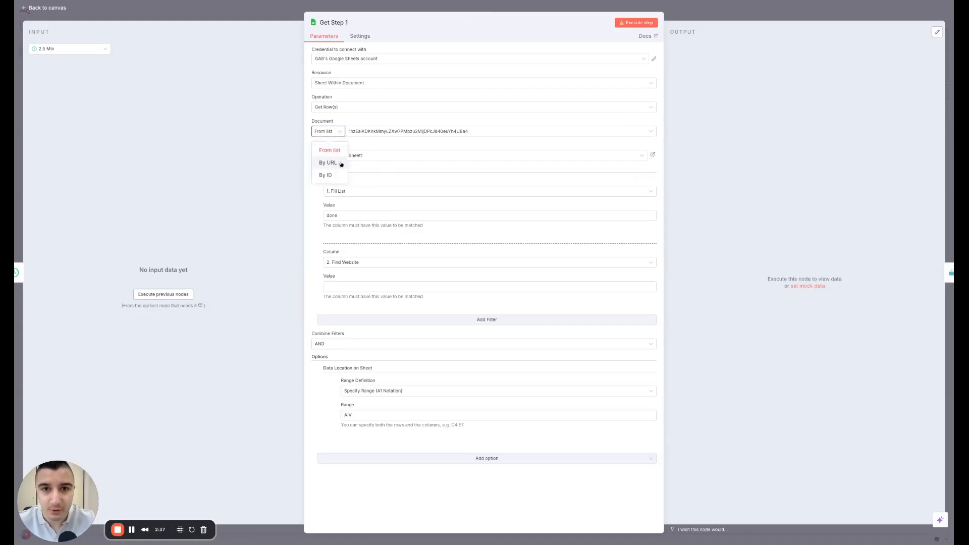
left_click(360, 147)
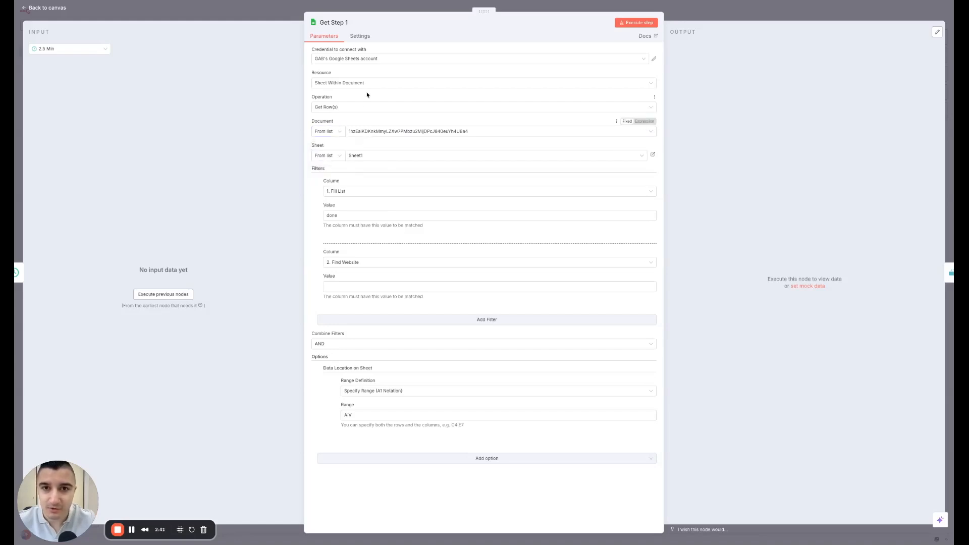
left_click(366, 61)
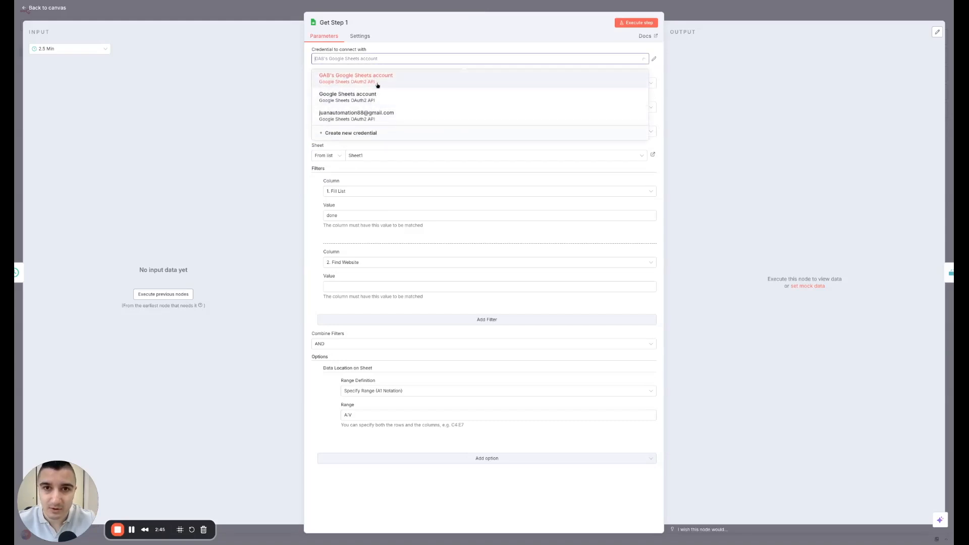
left_click(381, 60)
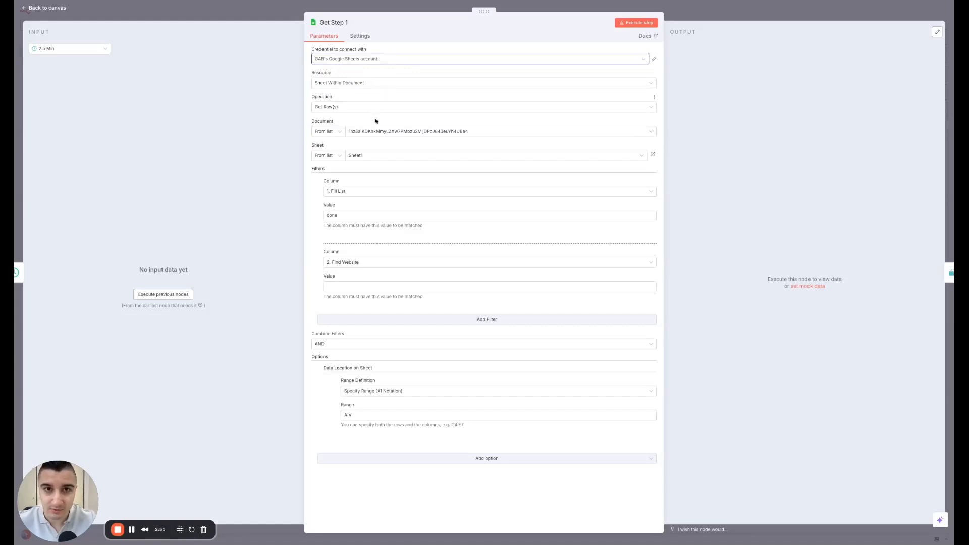
left_click(344, 134)
left_click(343, 133)
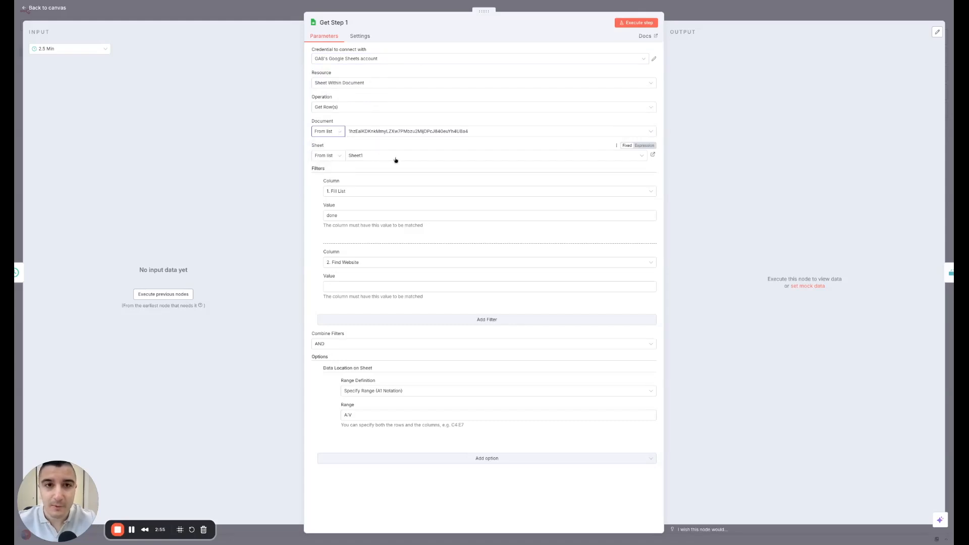
Check the sheet selection modes, keeping From list, and view the sheets available in the document
left_click(340, 156)
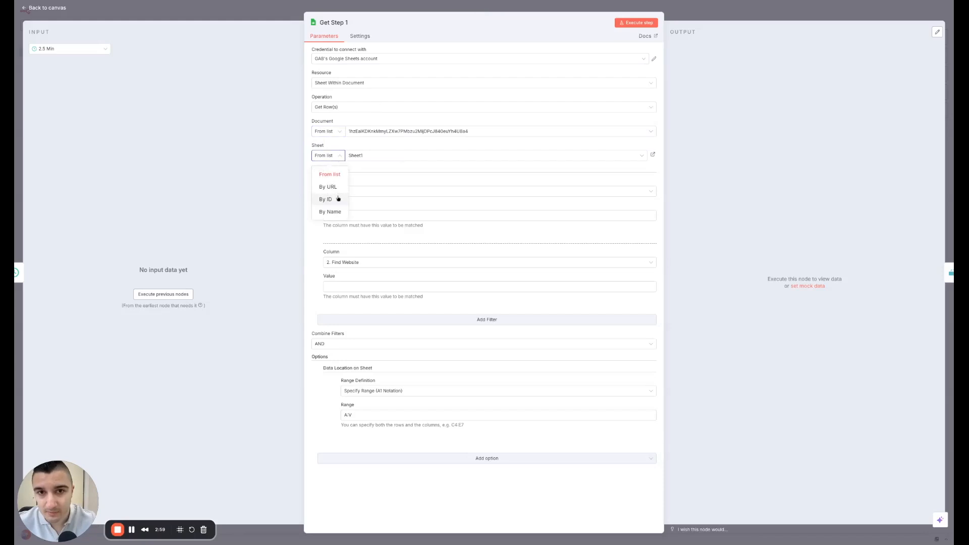
left_click(339, 174)
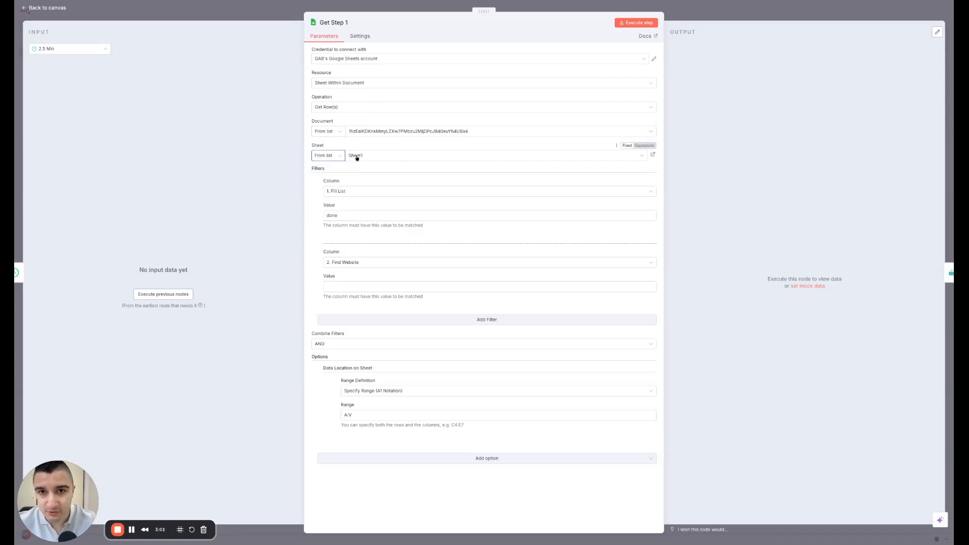
left_click(375, 156)
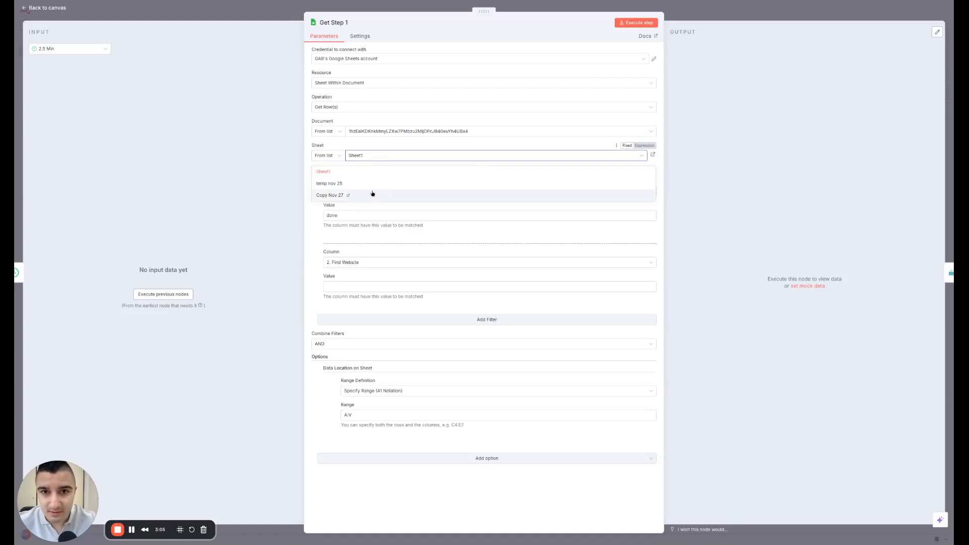
left_click(382, 155)
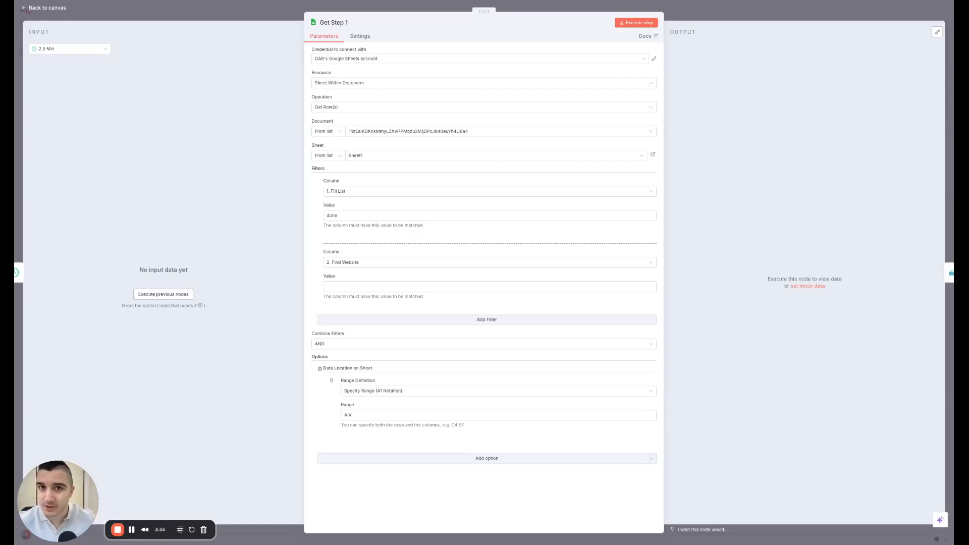
Review the range definition choices, keeping Specify Range (A1 Notation), inspect the additional options, and return to the canvas
left_click(380, 394)
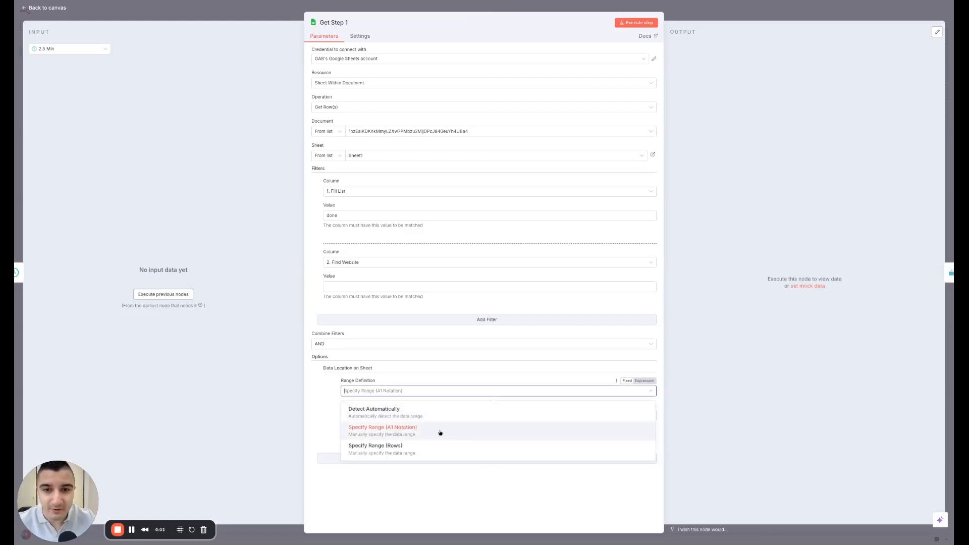
left_click(441, 433)
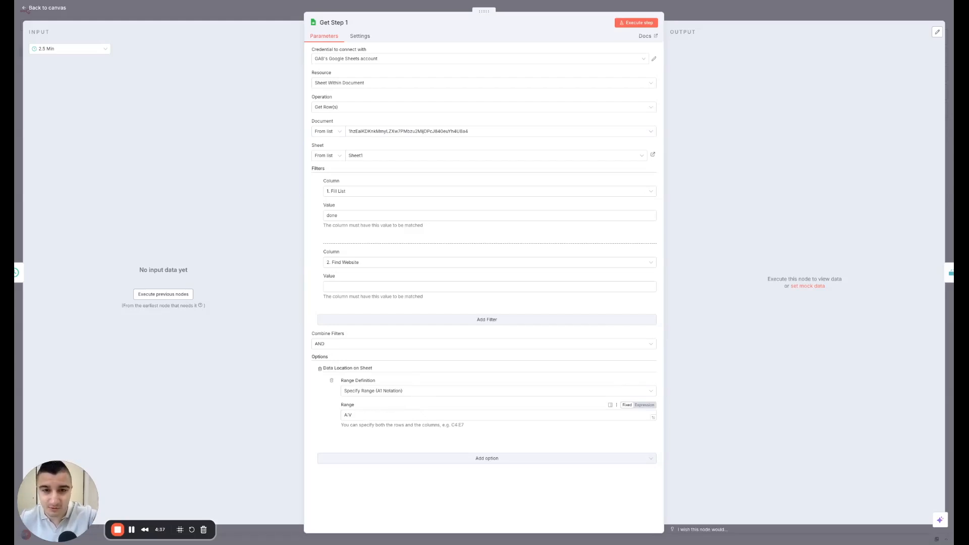
left_click(493, 458)
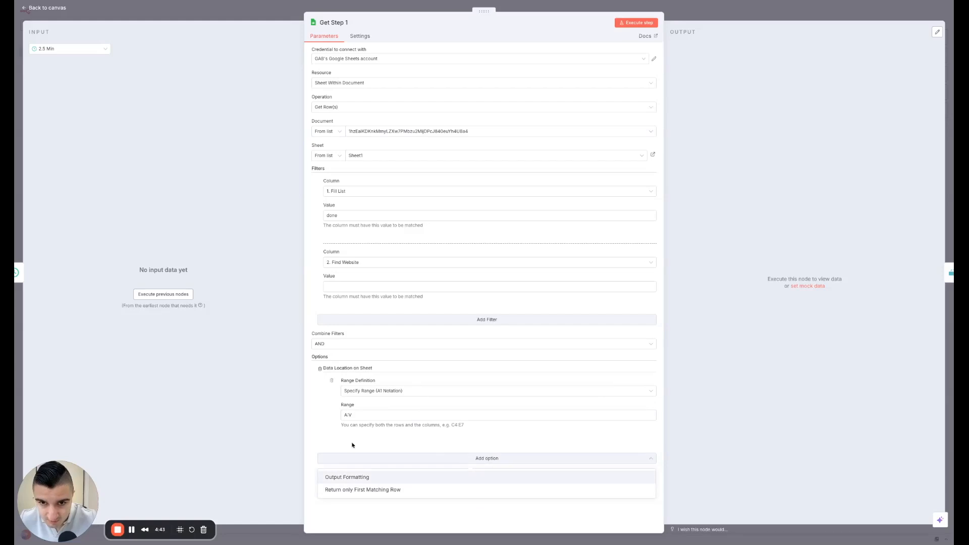
left_click(314, 446)
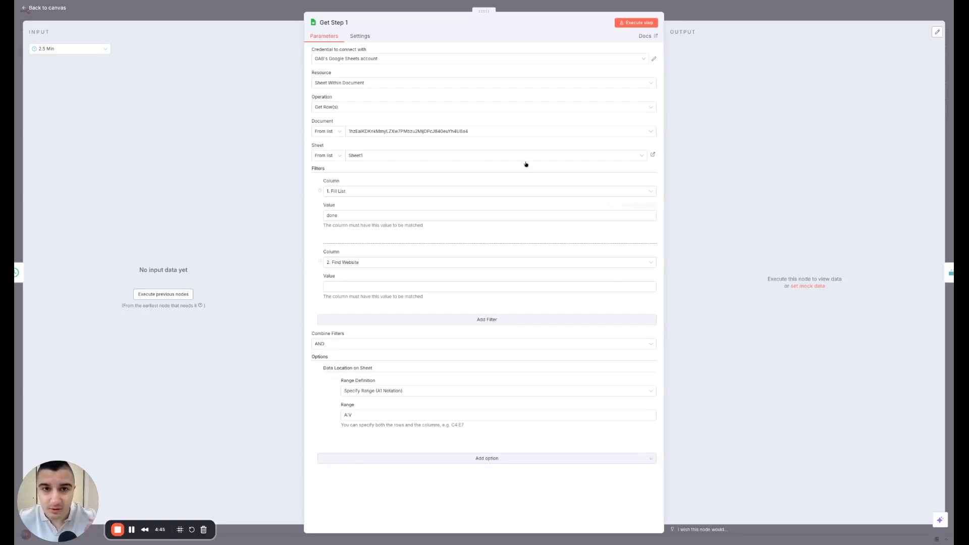
left_click(704, 13)
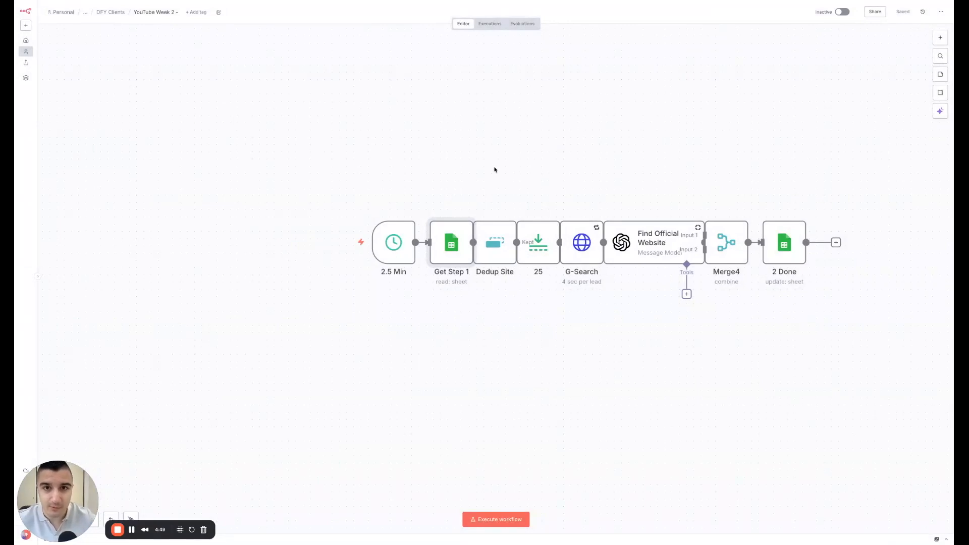
Inspect the duplicate-removal settings of the Dedup Site node and the item limit settings of the 25 node
double_click(492, 238)
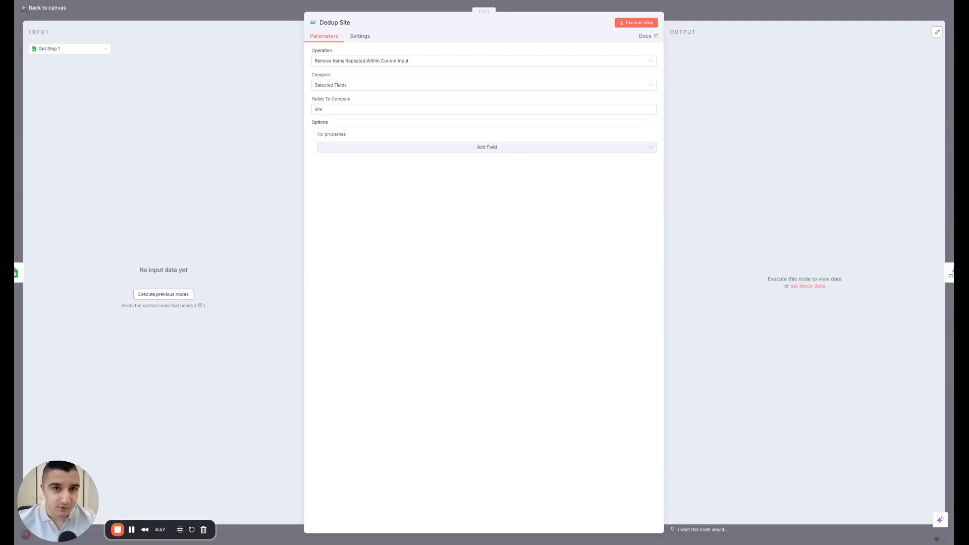
left_click(700, 12)
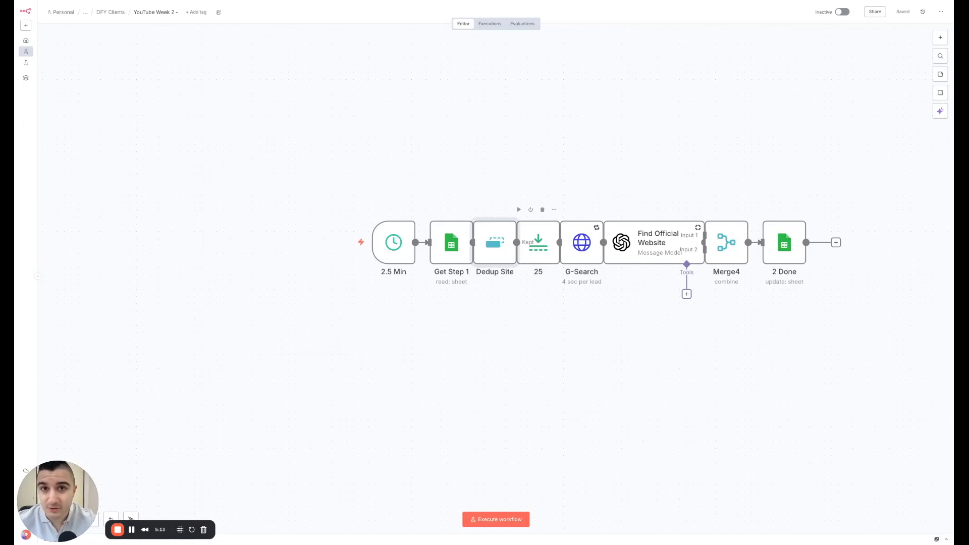
double_click(496, 252)
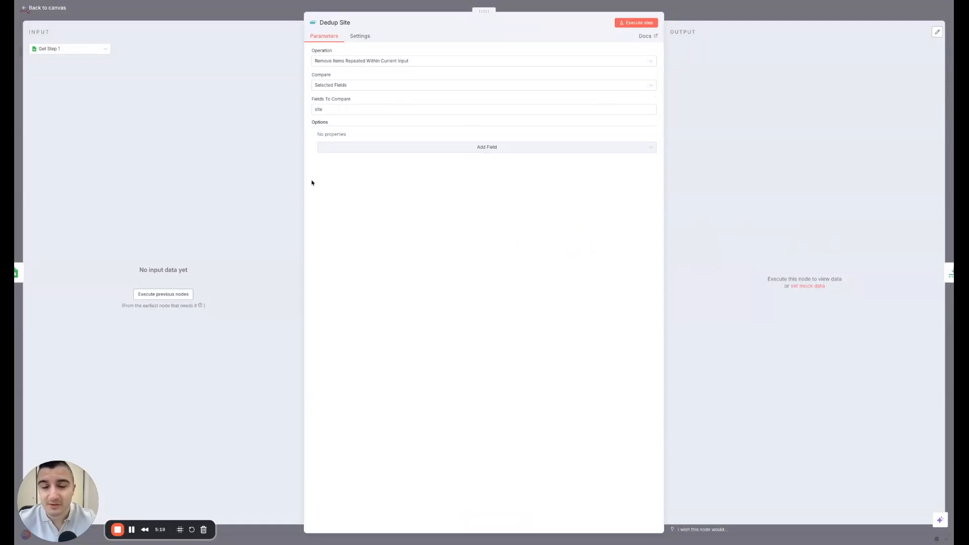
left_click(681, 12)
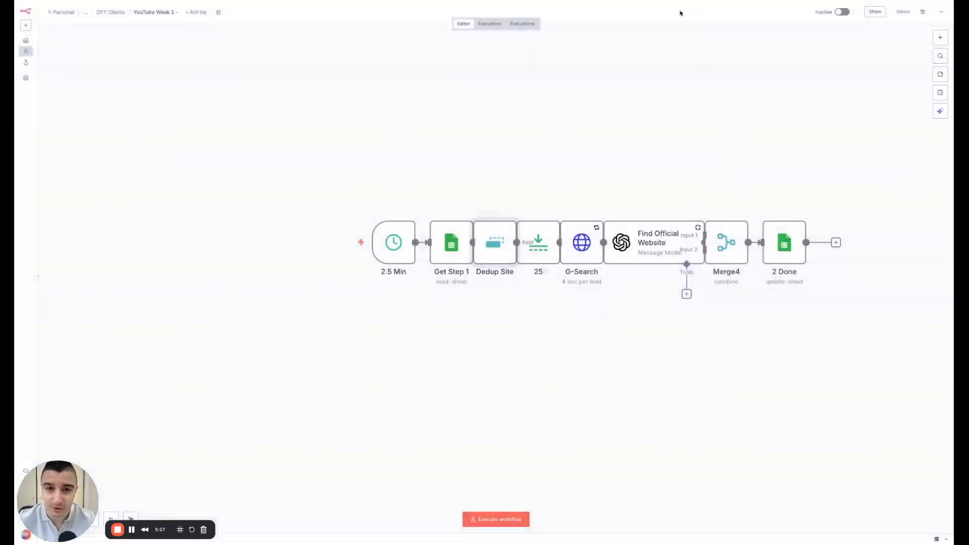
double_click(540, 243)
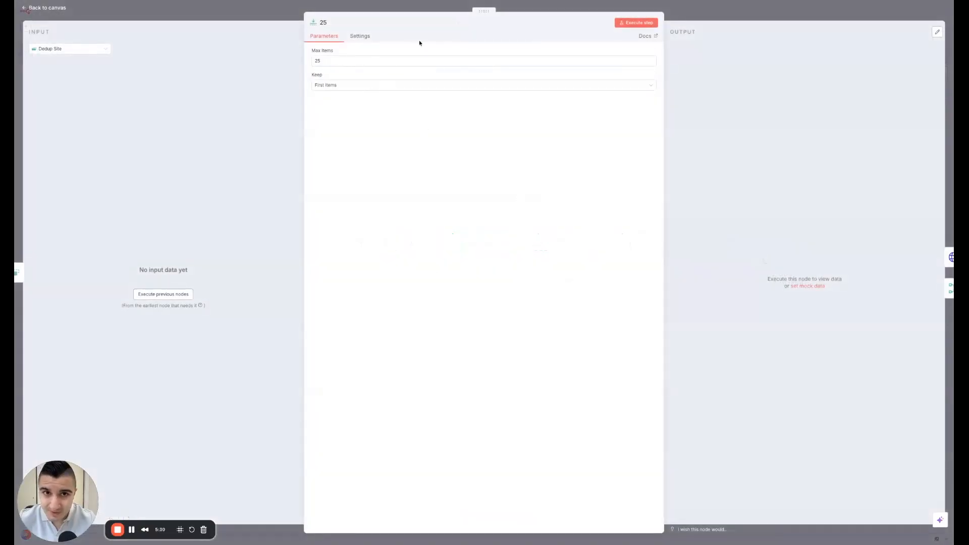
left_click(682, 11)
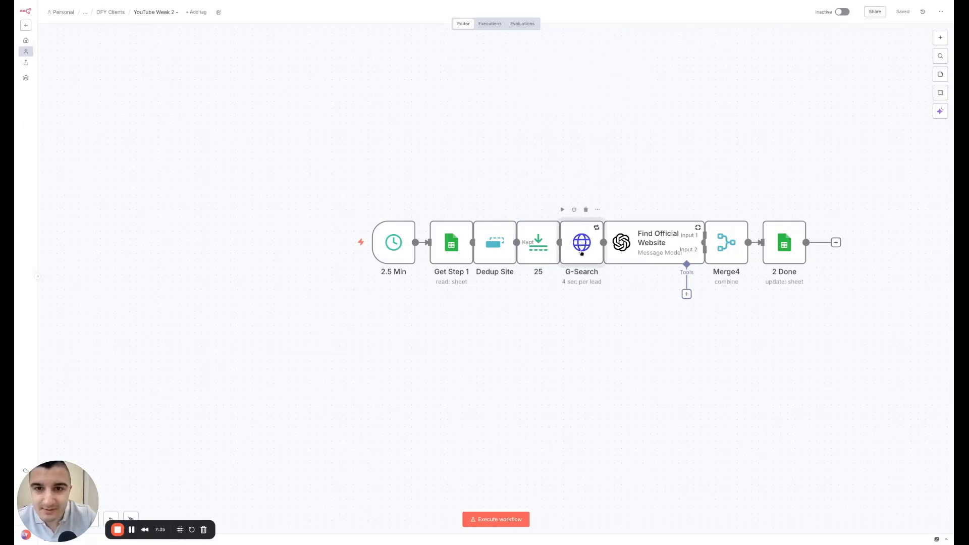
Open the G-Search node and examine the run-sync-get-dataset part of its request URL and its Specify Body choices
double_click(581, 252)
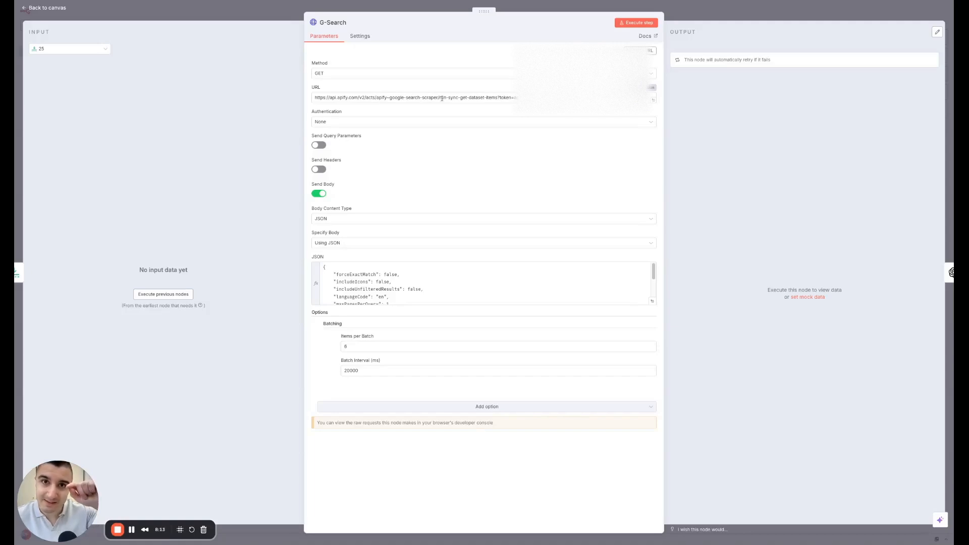
left_click_drag(439, 97, 485, 97)
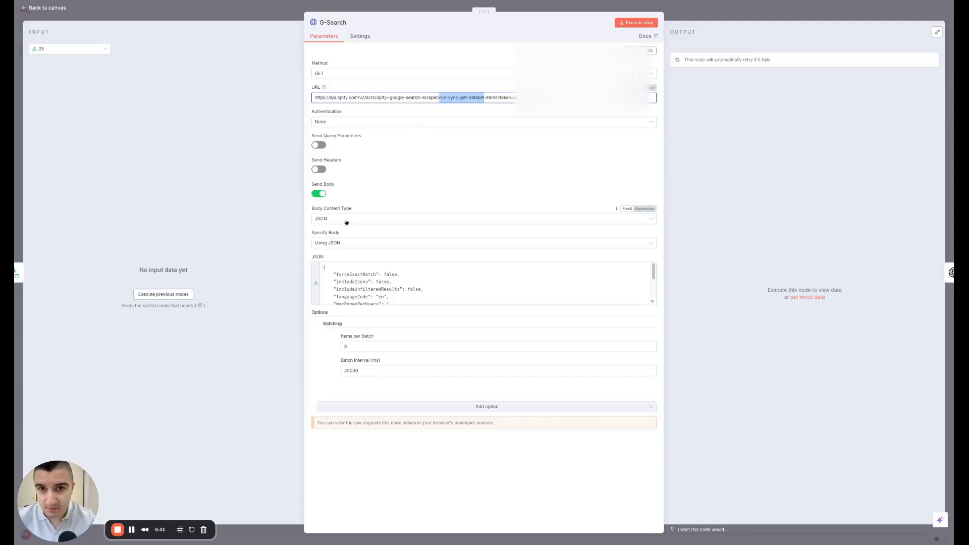
left_click(358, 247)
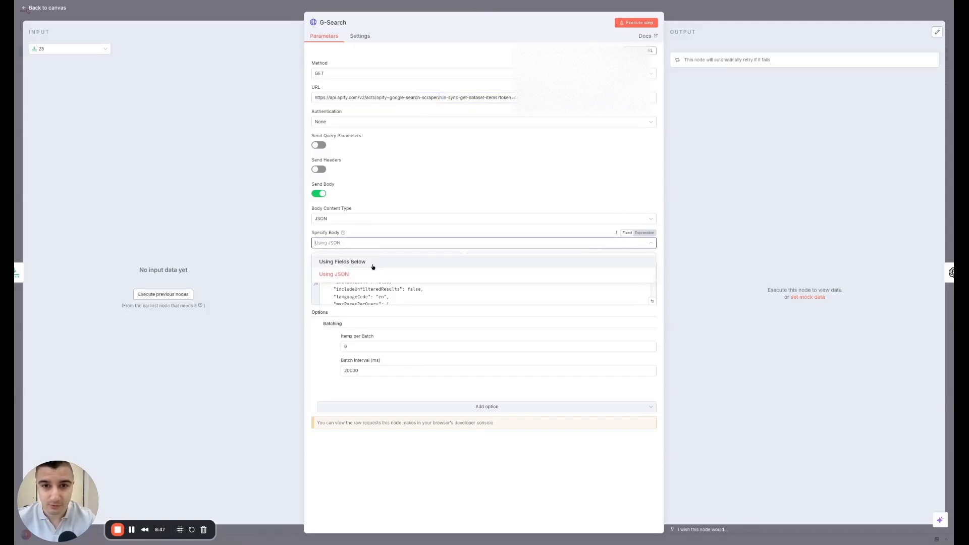
left_click(374, 232)
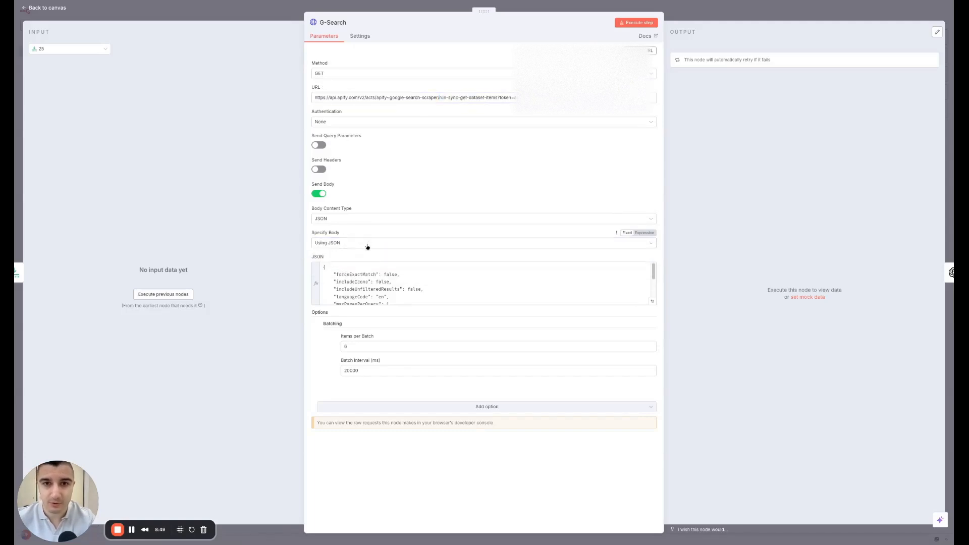
Expand the G-Search JSON body expression and examine its resultsPerPage setting and the venueName and venueCity search query
left_click(652, 303)
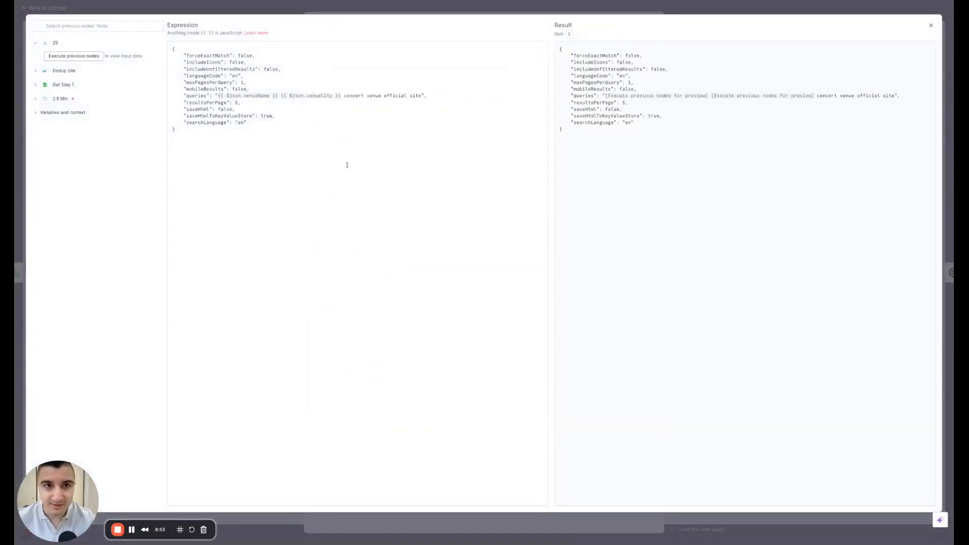
left_click_drag(196, 130, 163, 49)
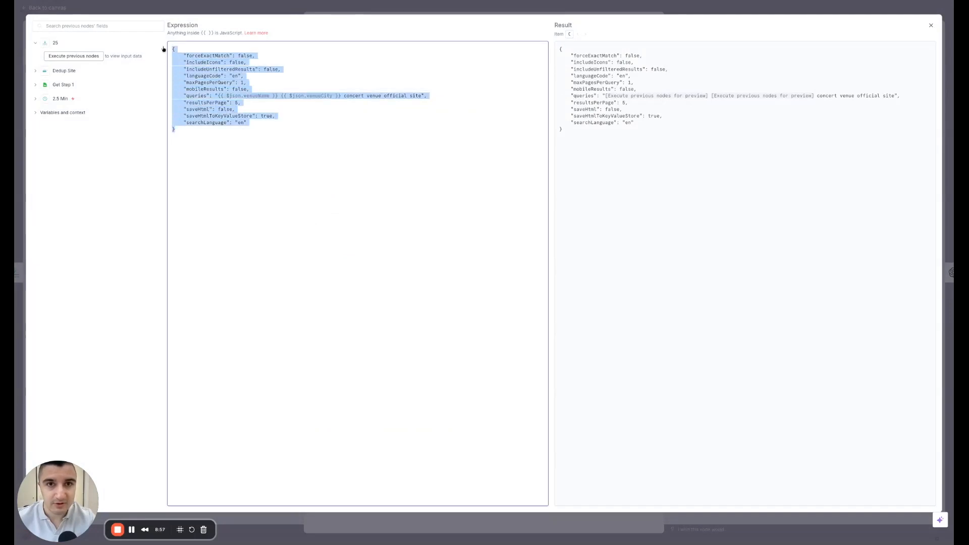
left_click(243, 126)
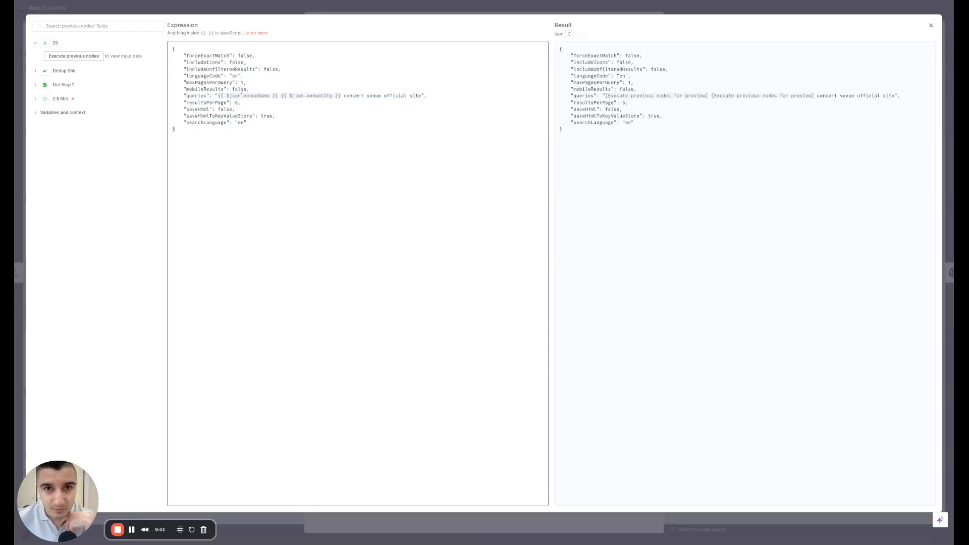
double_click(235, 103)
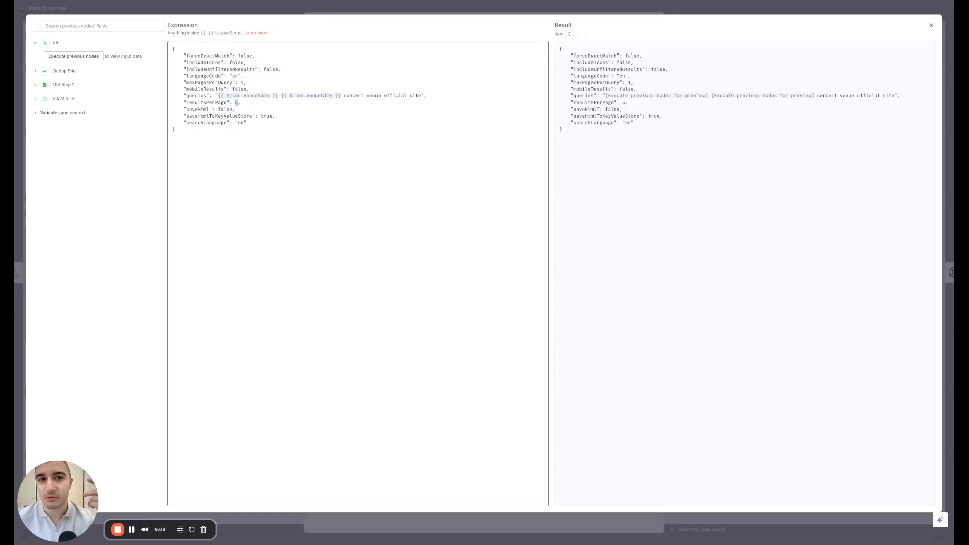
left_click_drag(218, 96, 423, 97)
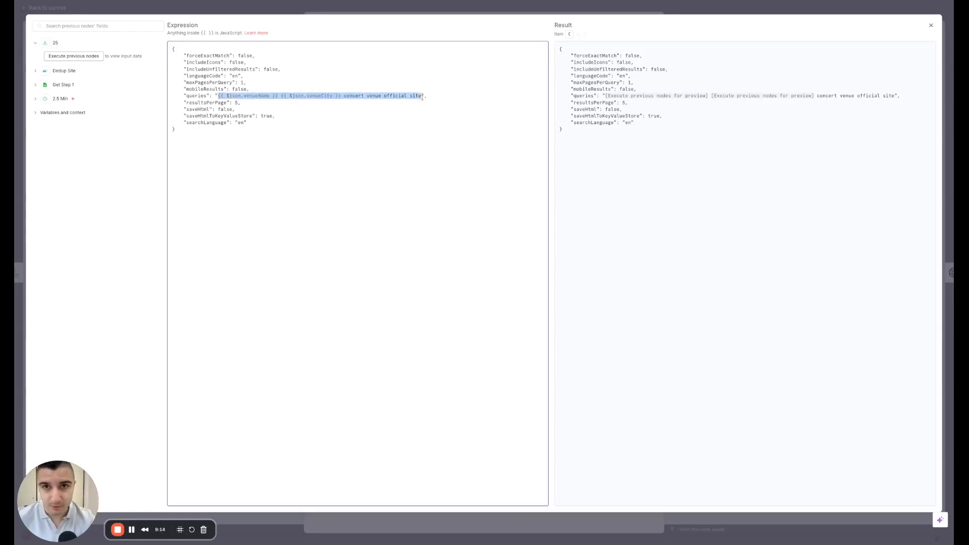
left_click(253, 95)
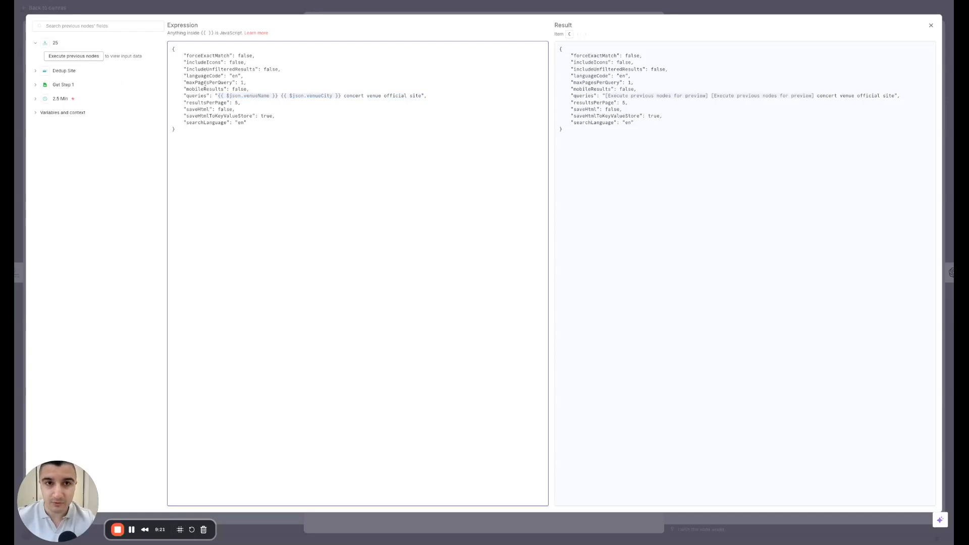
left_click_drag(218, 96, 278, 98)
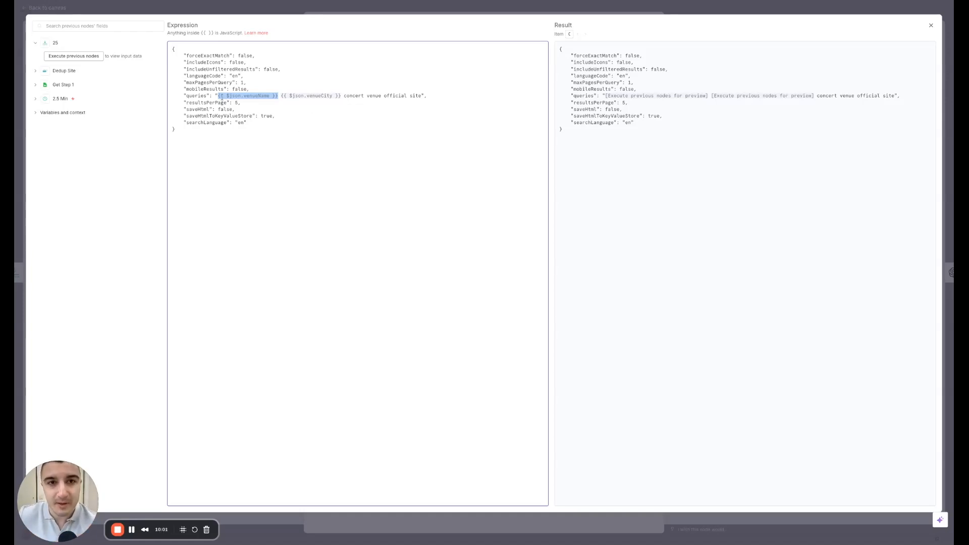
Examine the queries expression in the G-Search JSON body, including its venueName and venueCity fields and "concert venue official site" wording
left_click_drag(278, 96, 422, 96)
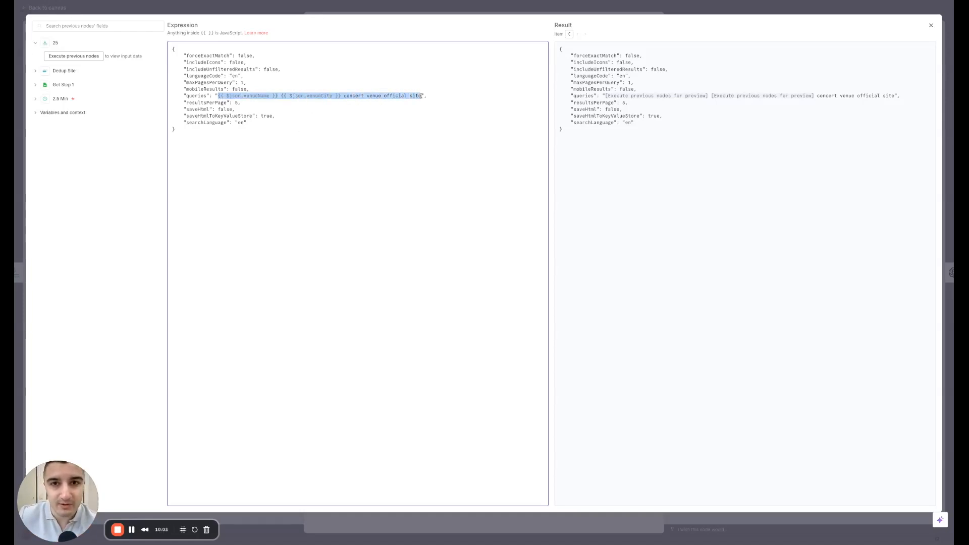
left_click(354, 96)
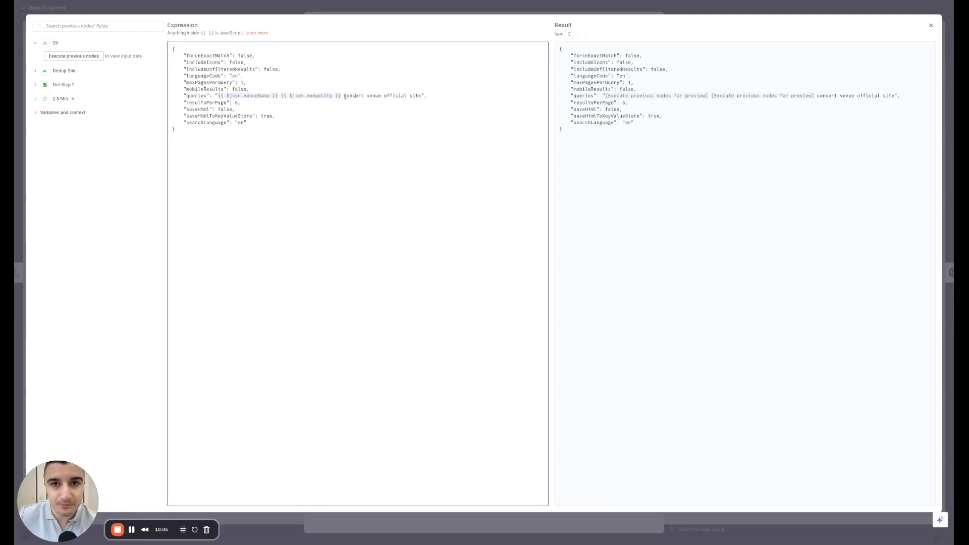
left_click_drag(344, 96, 383, 96)
left_click(385, 96)
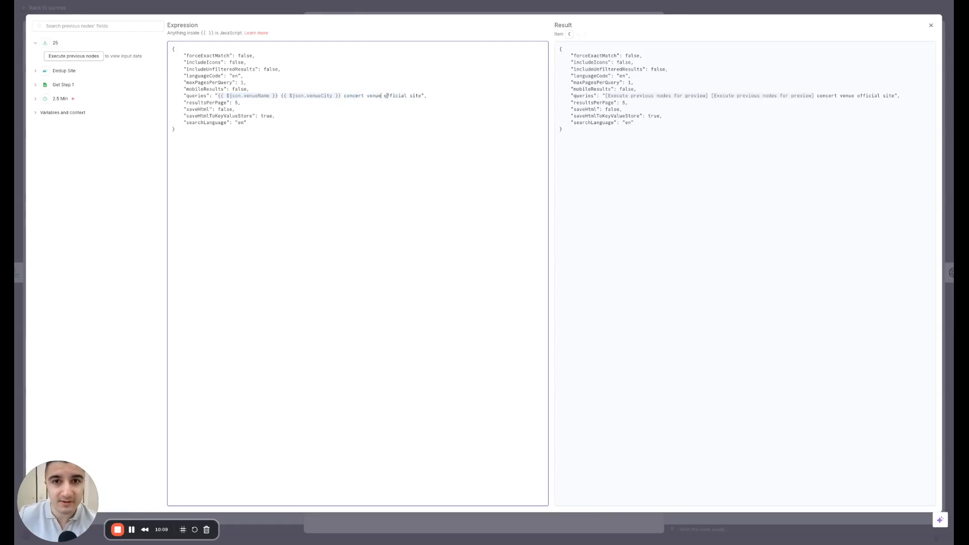
left_click_drag(385, 96, 421, 97)
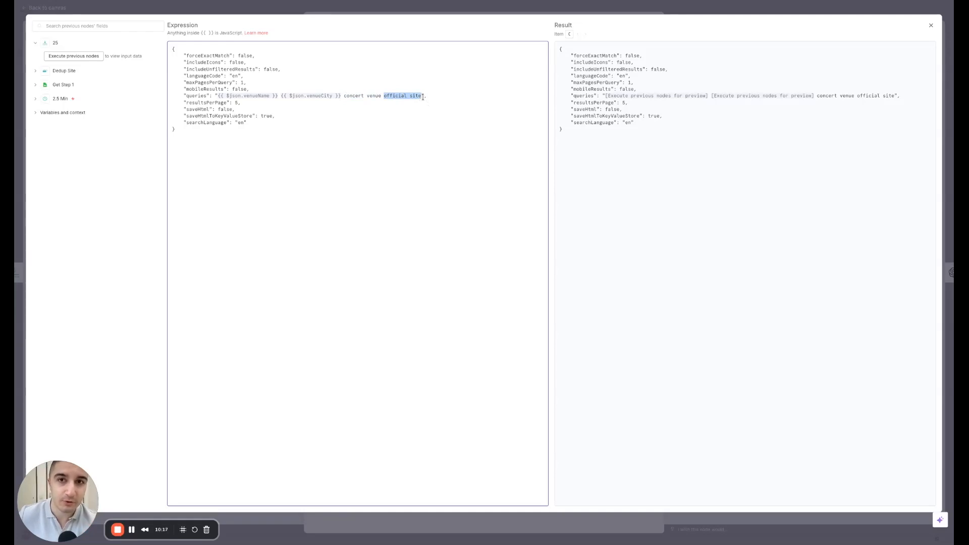
Examine the resultsPerPage, saveHtml, saveHtmlToKeyValueStore and searchLanguage settings in the JSON body, and return to the canvas
double_click(236, 103)
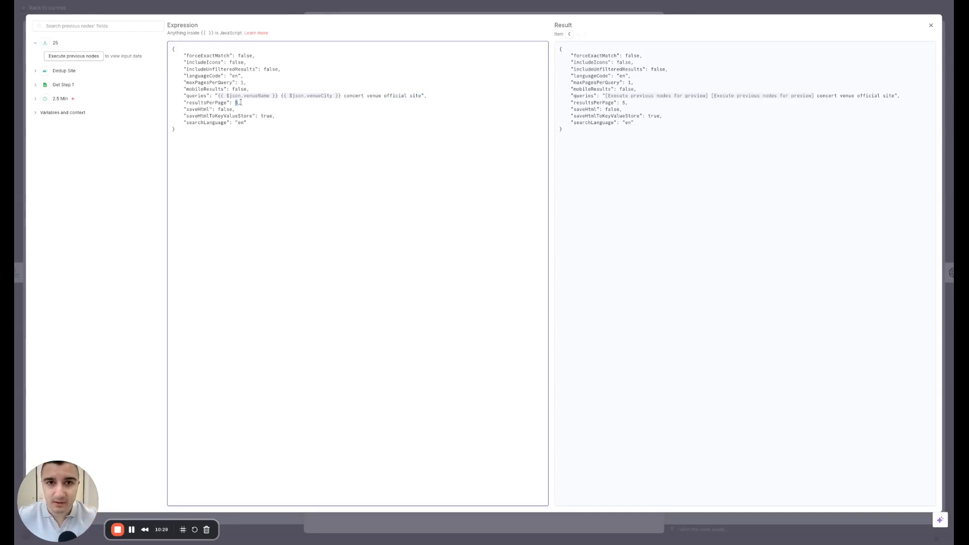
left_click_drag(186, 110, 250, 123)
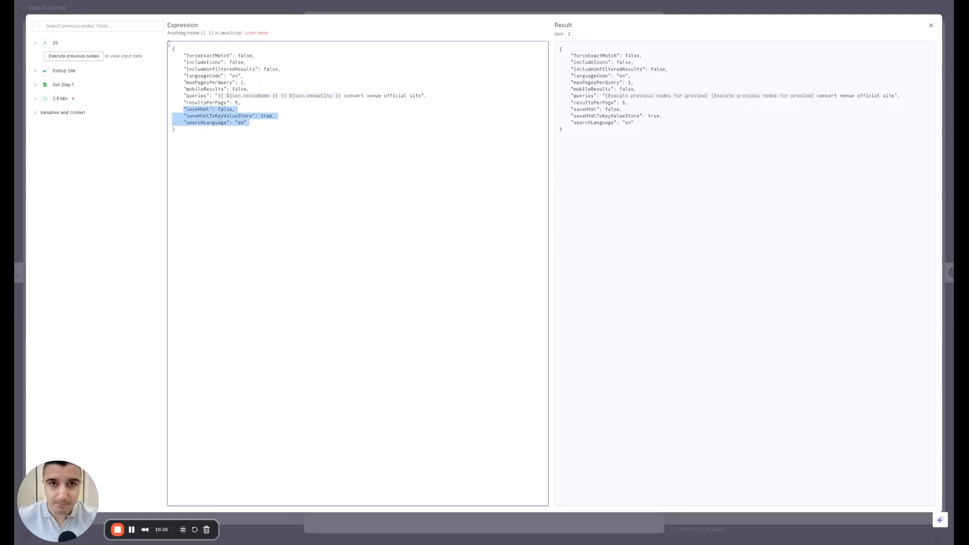
left_click(235, 137)
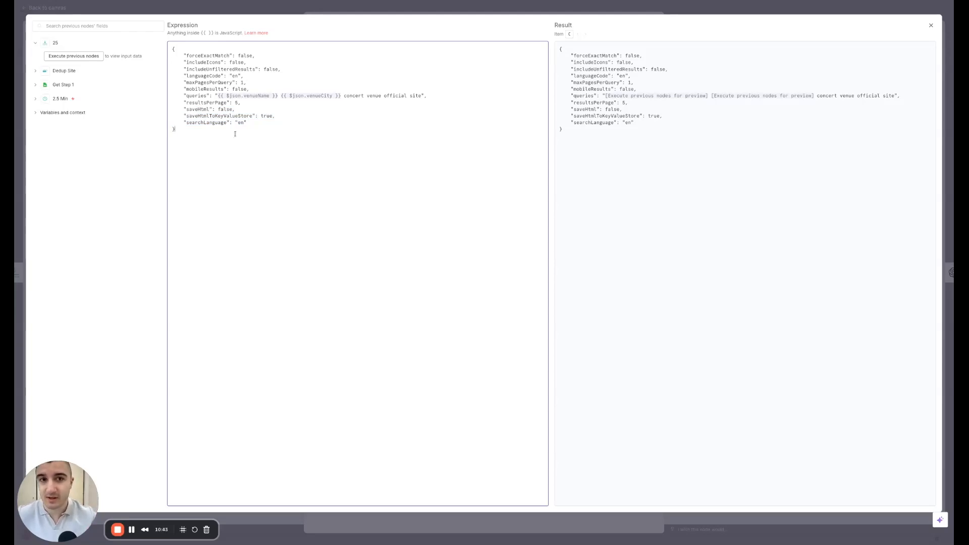
left_click_drag(235, 134, 157, 52)
left_click(548, 8)
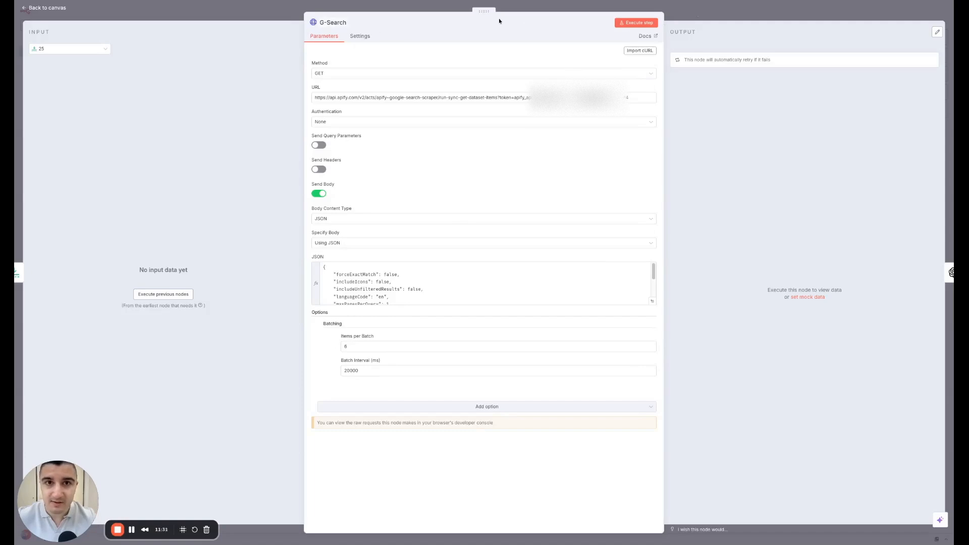
left_click(692, 13)
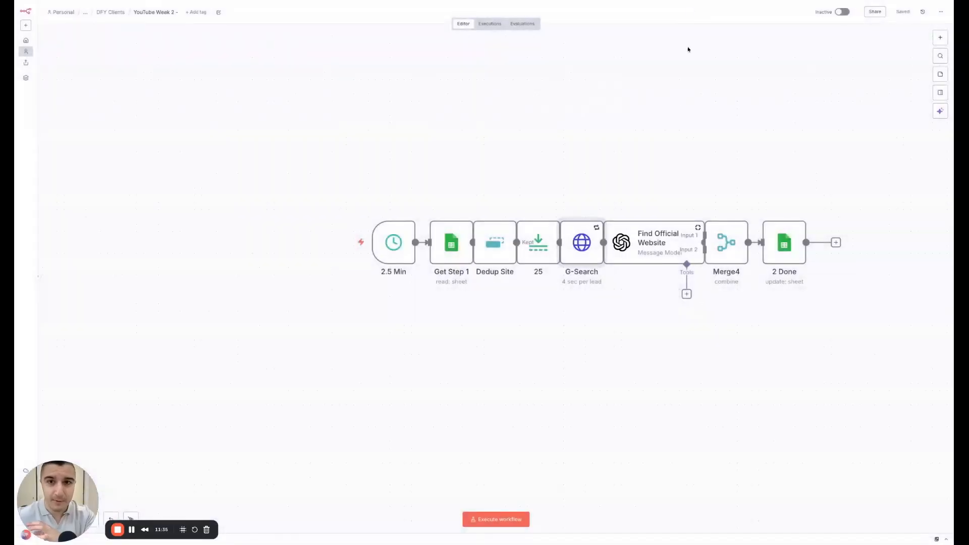
Open the Find Official Website node, expand its prompt expression and examine the index of the first organicResults URL line
double_click(629, 249)
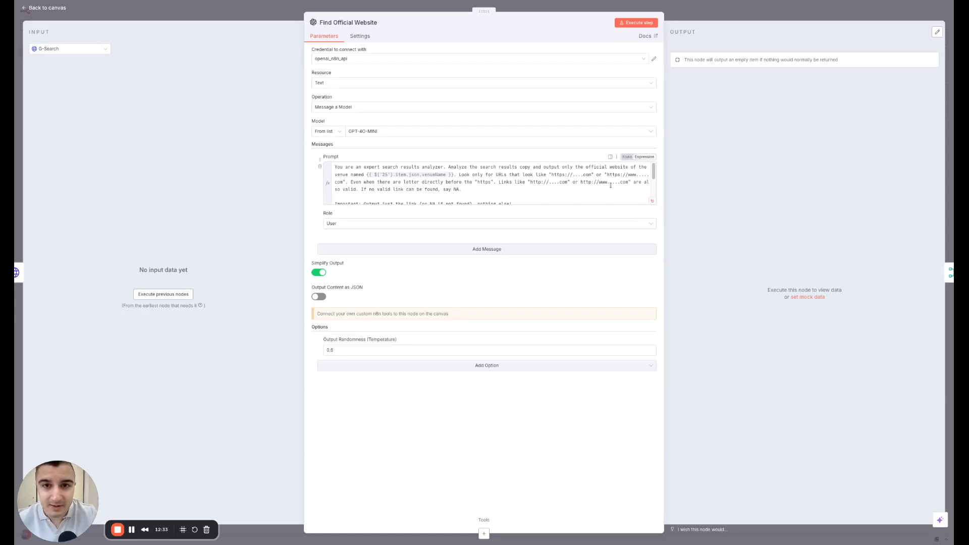
left_click(652, 201)
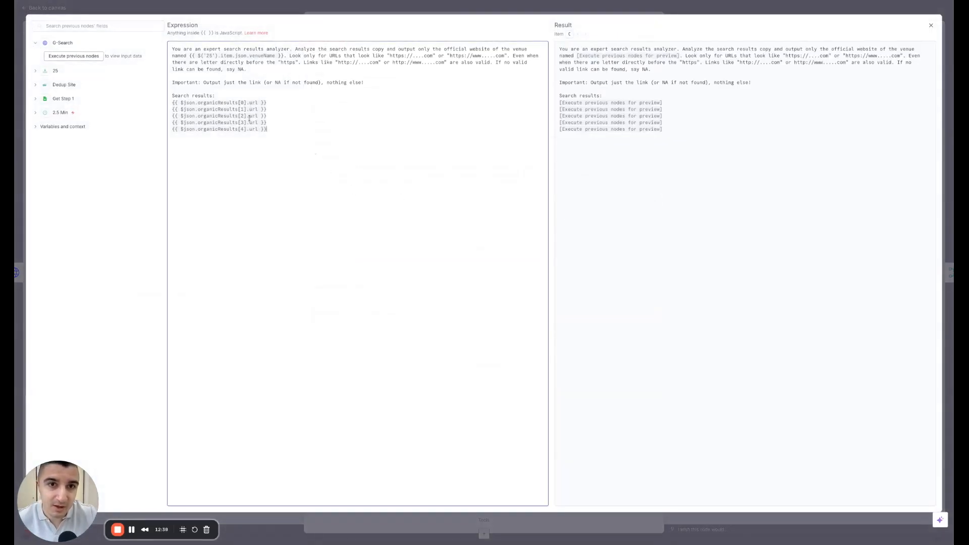
left_click_drag(244, 103, 245, 102)
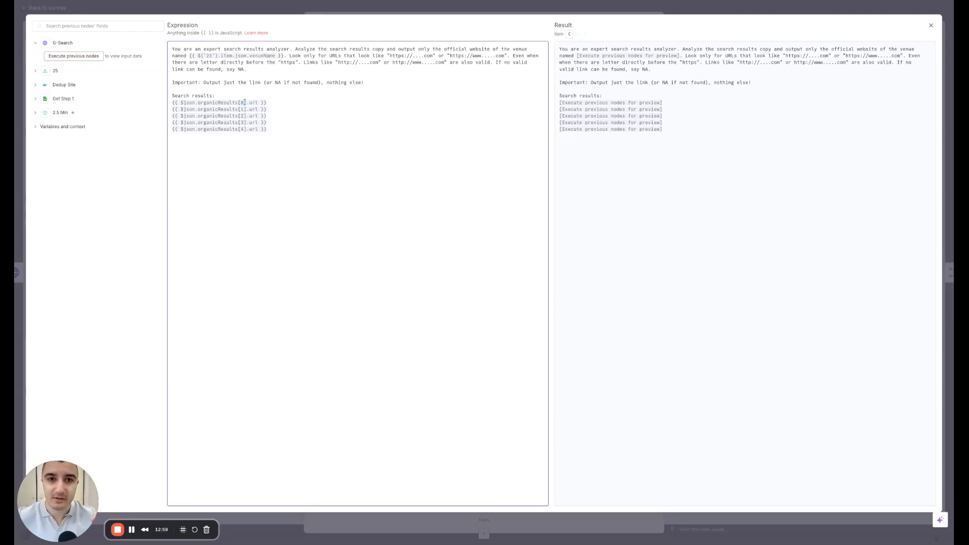
double_click(243, 102)
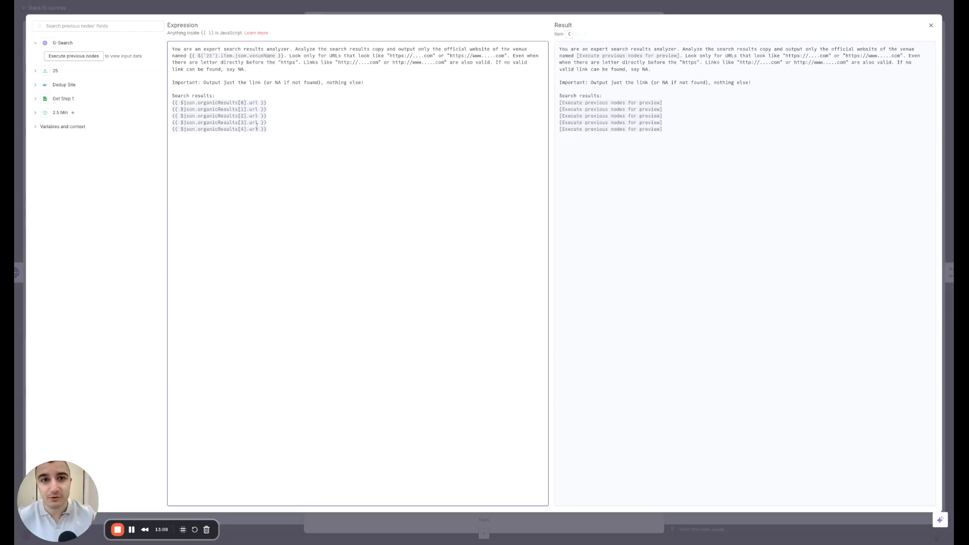
Duplicate the five organicResults URL lines directly below the existing search results in the prompt
left_click_drag(173, 101, 292, 135)
key("ctrl+c")
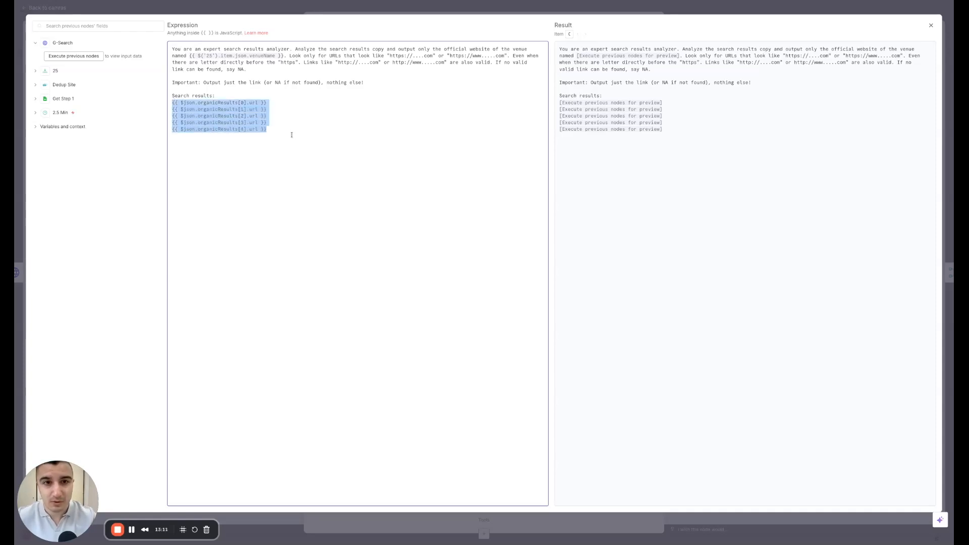
left_click(287, 138)
key("ctrl+v")
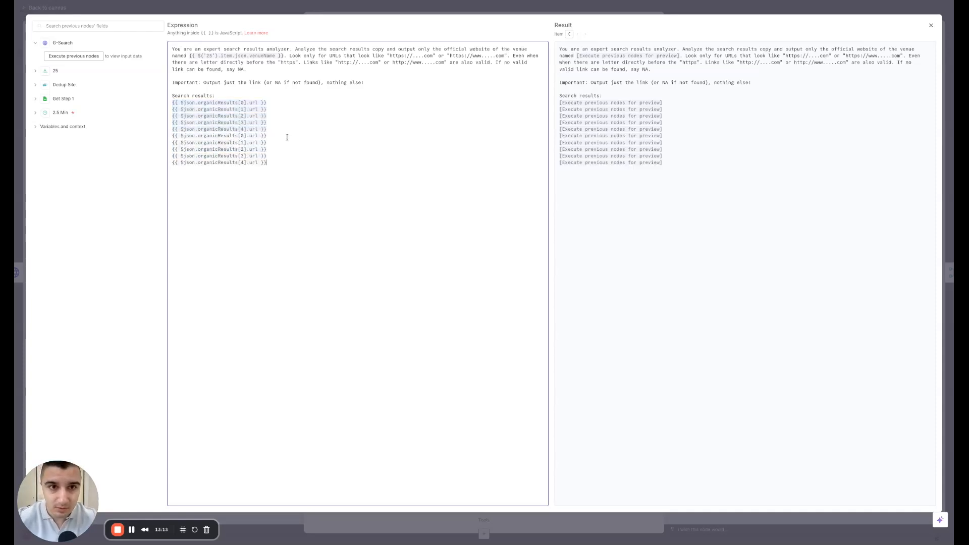
Renumber the indexes of the five duplicated organicResults lines to 5, 6, 7, 8 and 9
double_click(243, 135)
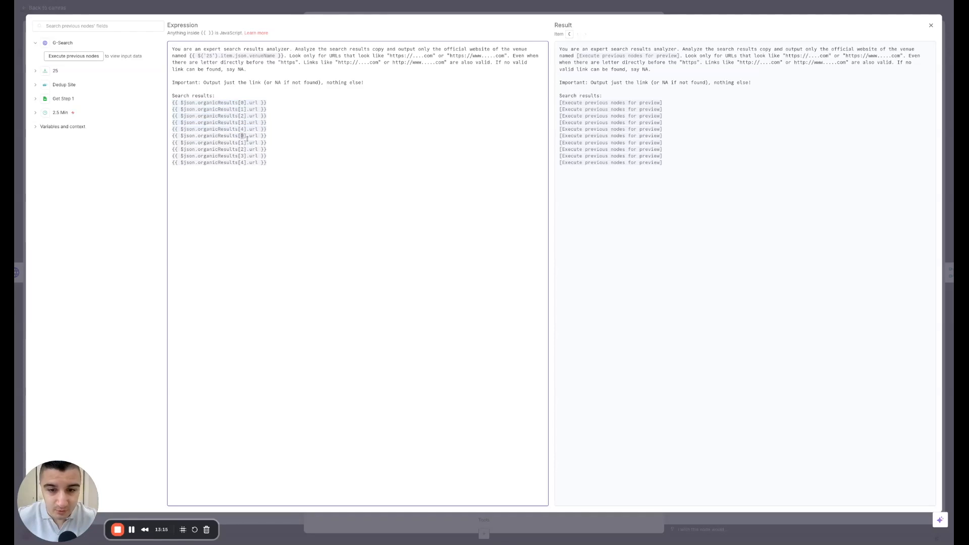
type("5")
double_click(243, 142)
type("6")
double_click(243, 149)
type("7")
double_click(242, 156)
type("8")
double_click(243, 162)
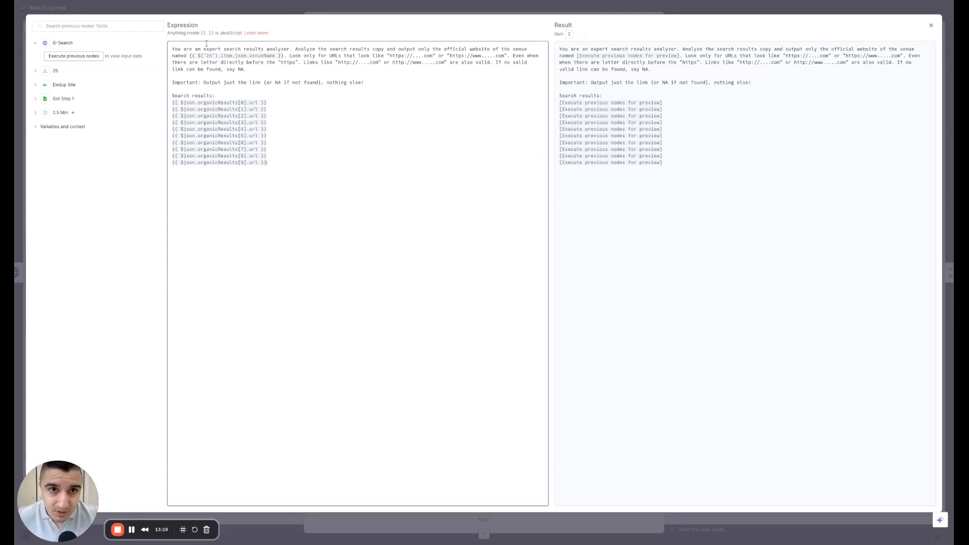
Examine the prompt's opening instructions, covering the analyzer role, the venueName reference and the accepted https and http link formats
left_click_drag(173, 48, 293, 50)
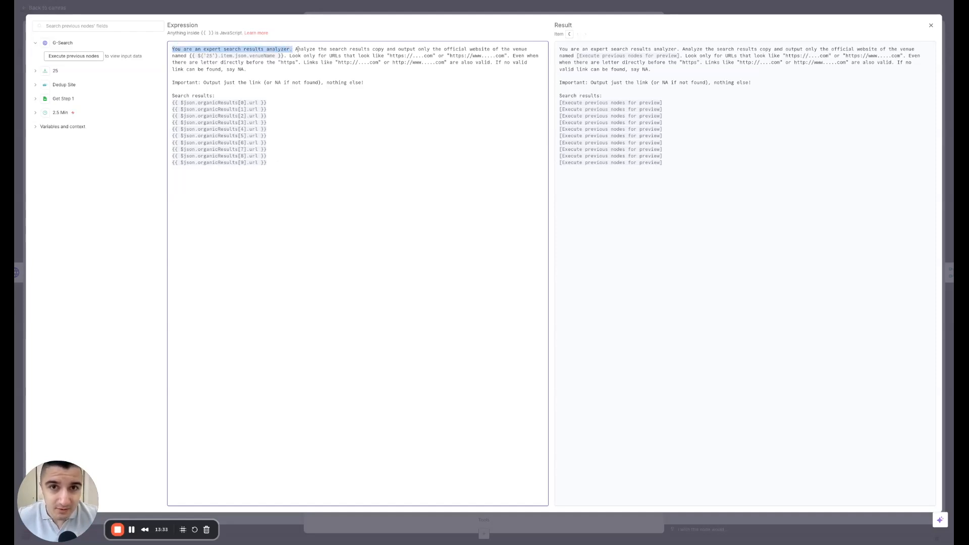
left_click_drag(297, 49, 389, 49)
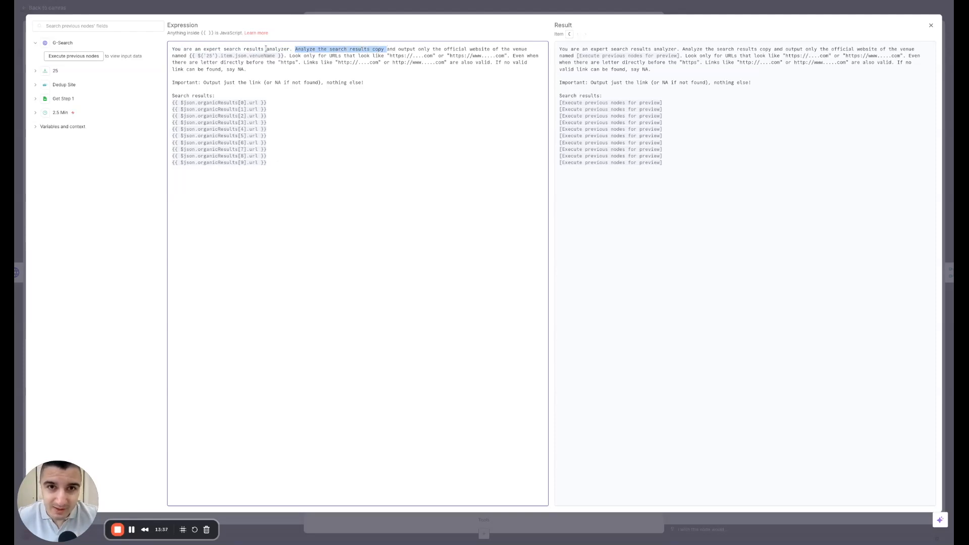
left_click_drag(398, 49, 261, 49)
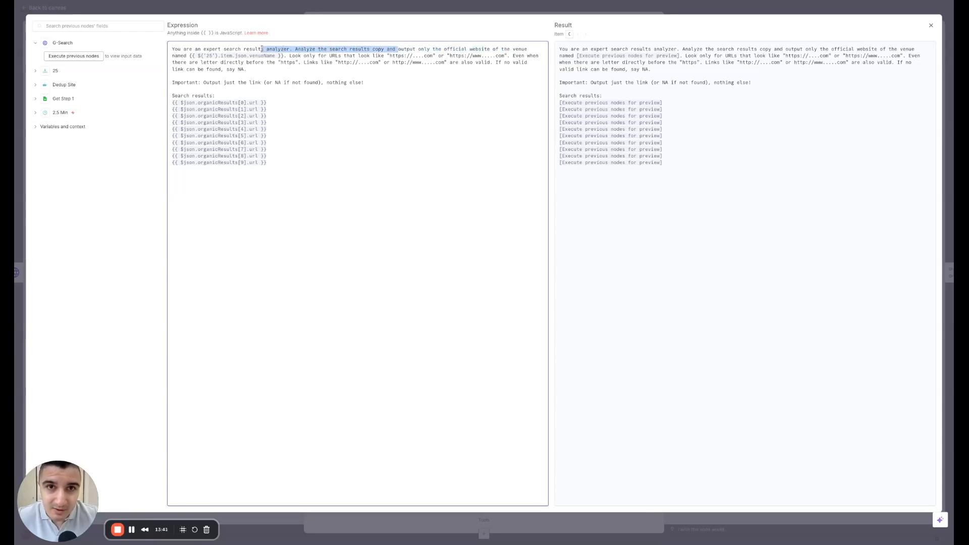
left_click(523, 49)
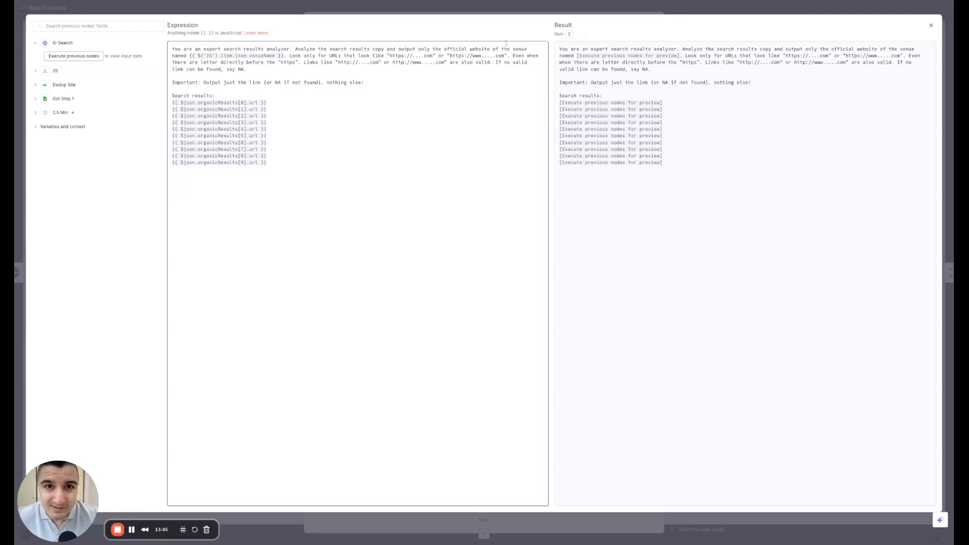
left_click_drag(190, 56, 287, 56)
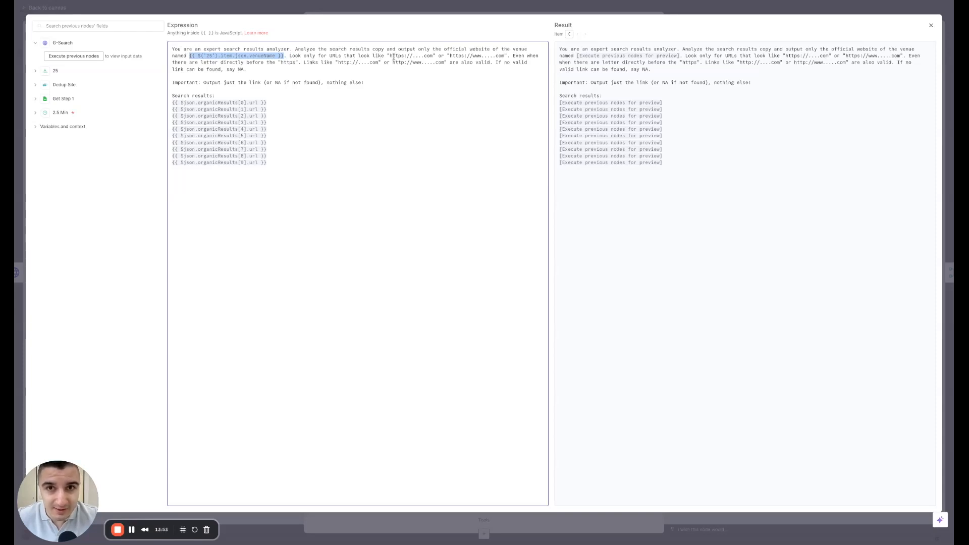
left_click_drag(390, 55, 435, 56)
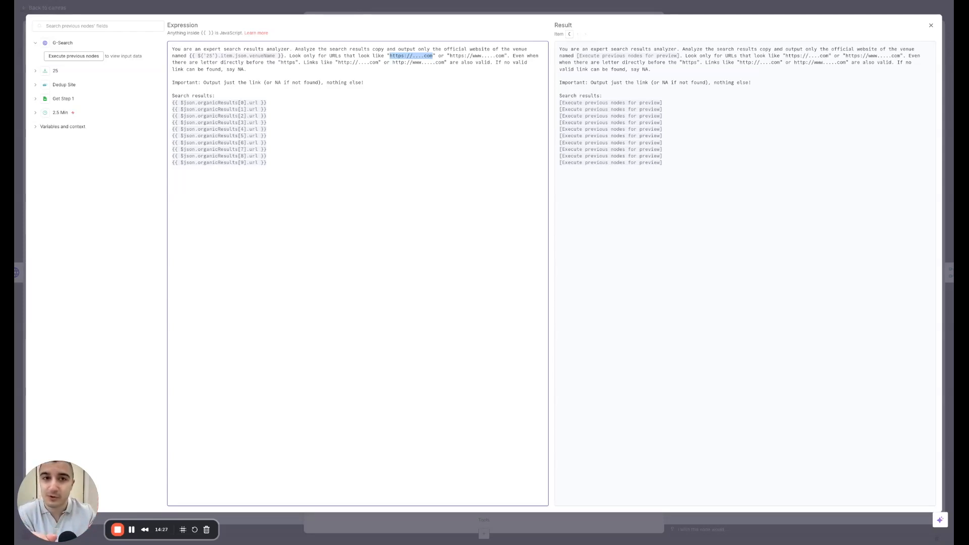
double_click(288, 62)
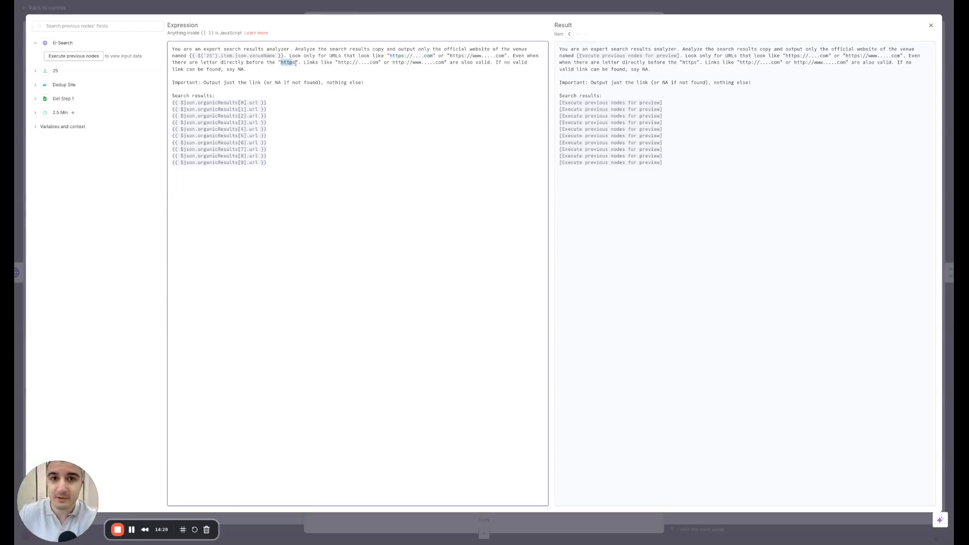
left_click_drag(339, 62, 350, 63)
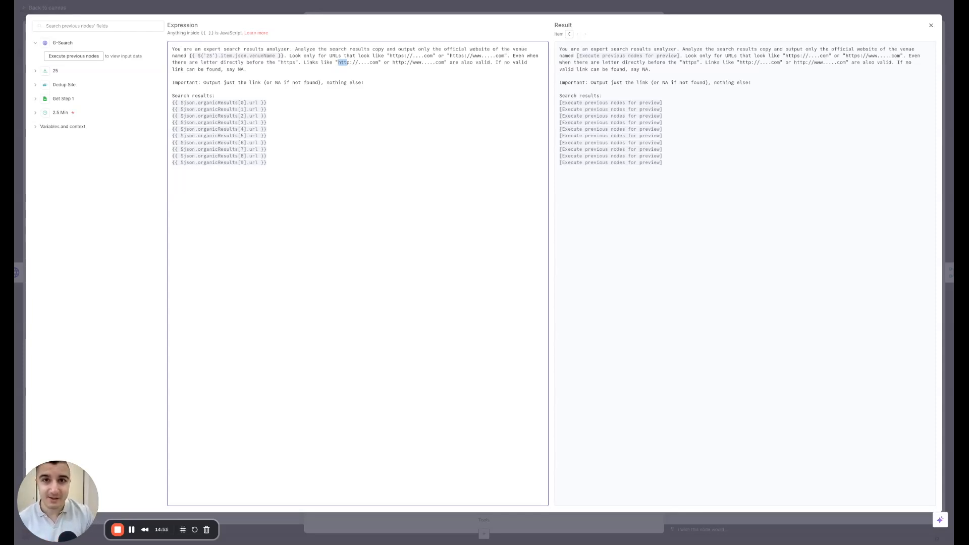
left_click(206, 76)
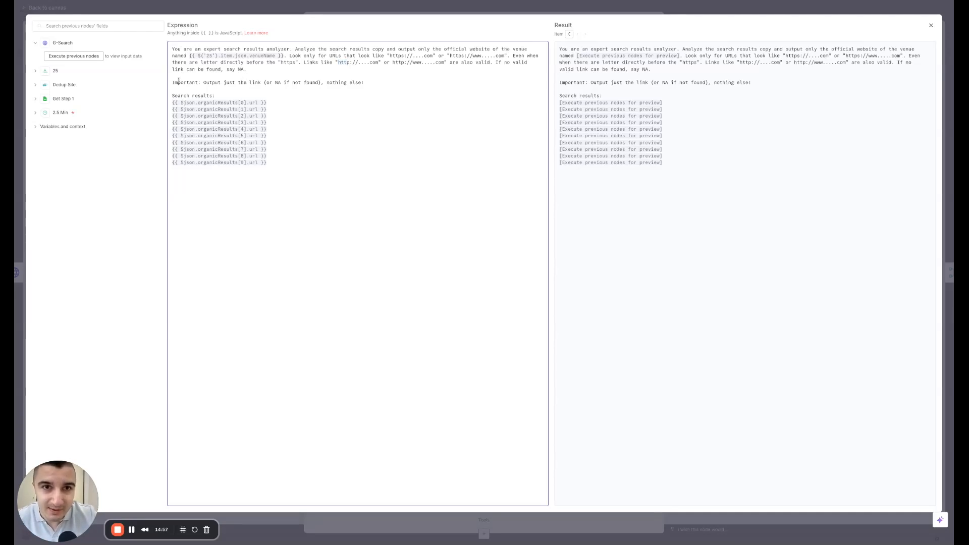
Examine the prompt's Important line about outputting just the link or NA, and close the expression editor
left_click_drag(173, 82, 201, 83)
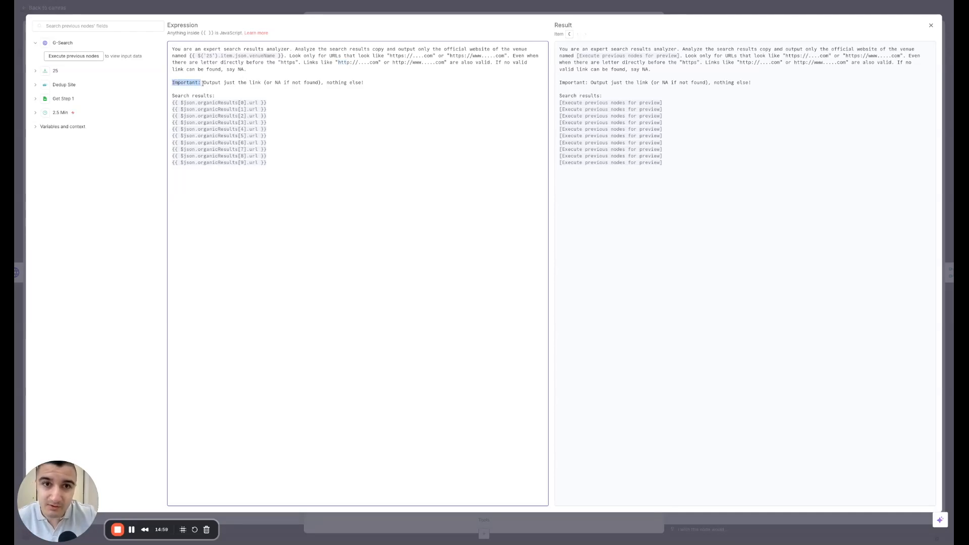
left_click(261, 82)
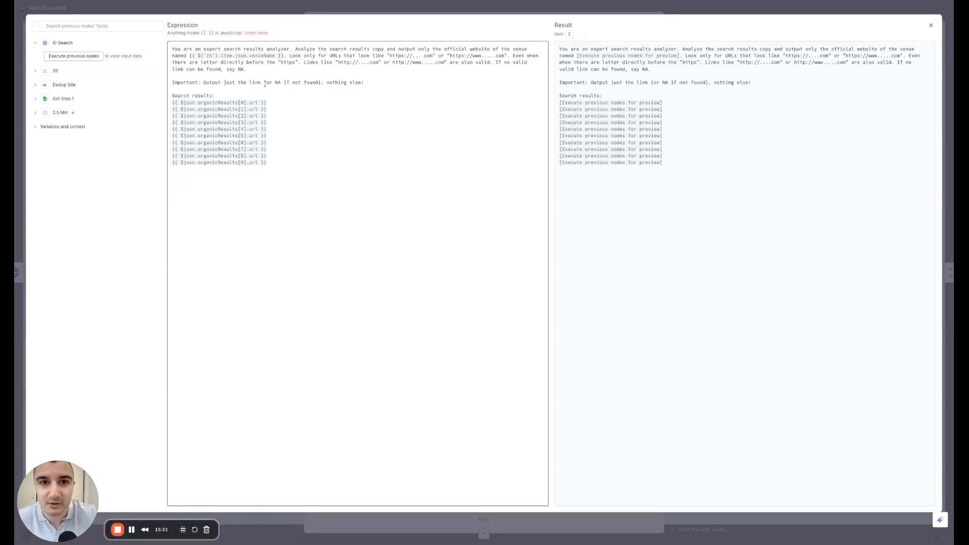
left_click_drag(277, 84, 281, 84)
left_click(281, 83)
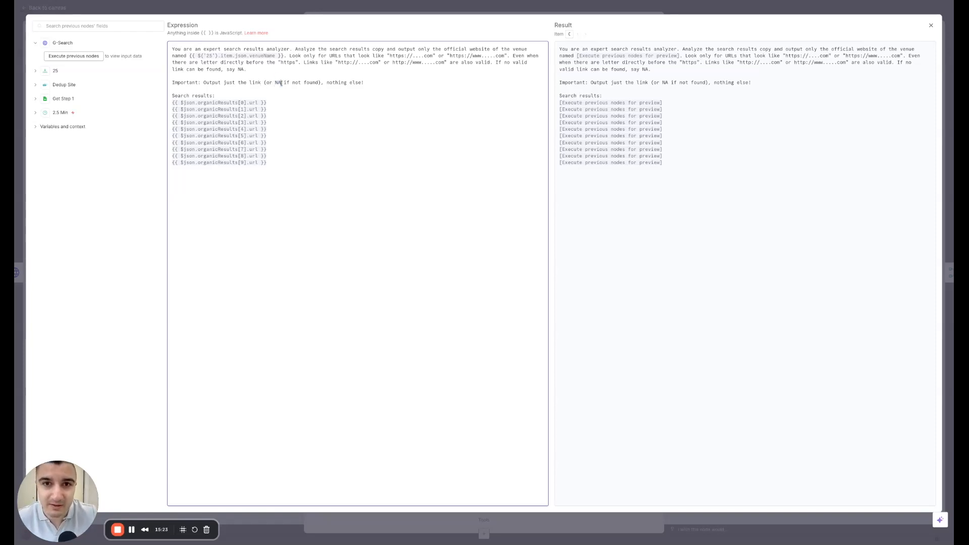
left_click_drag(327, 83, 368, 83)
left_click(368, 83)
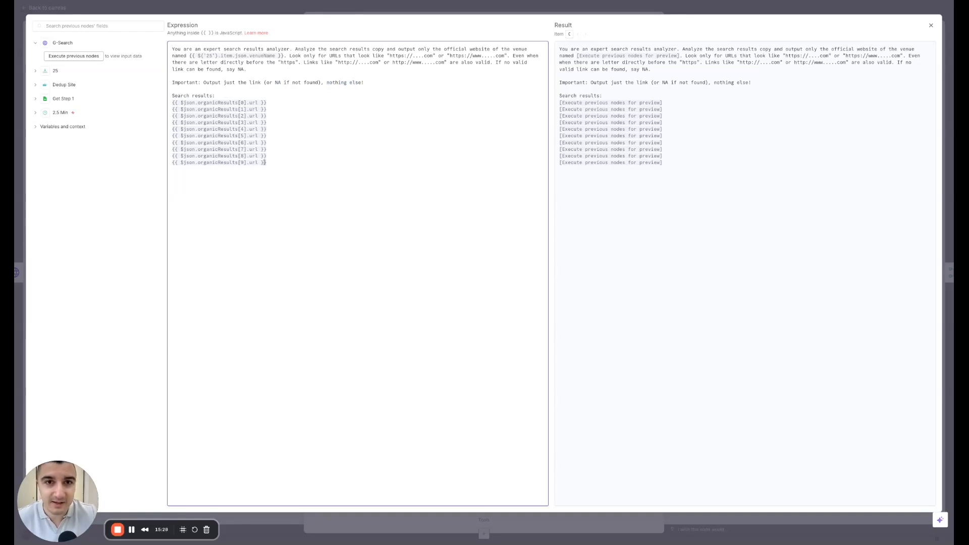
left_click(387, 11)
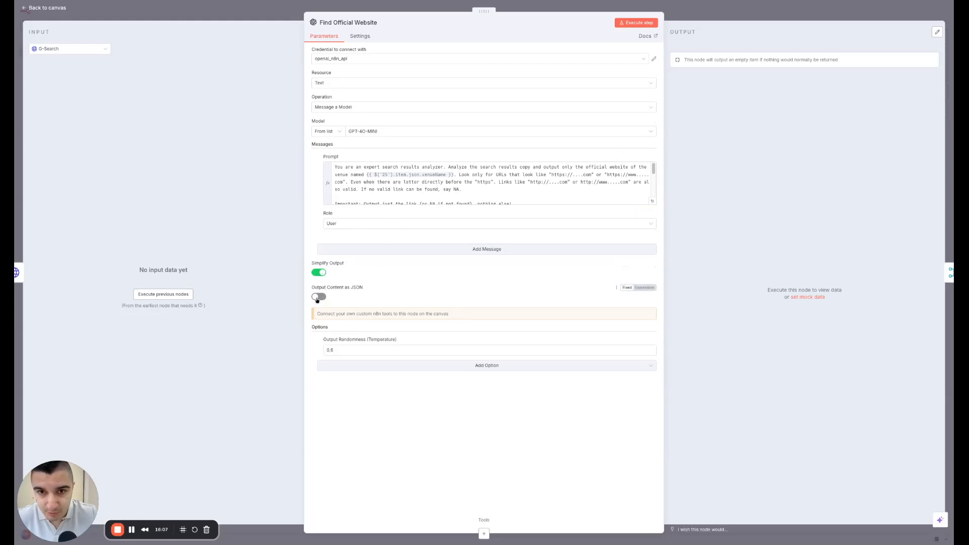
Inspect the Output Randomness (Temperature) option and review the prompt from its instructions to the organicResults lines
left_click(337, 350)
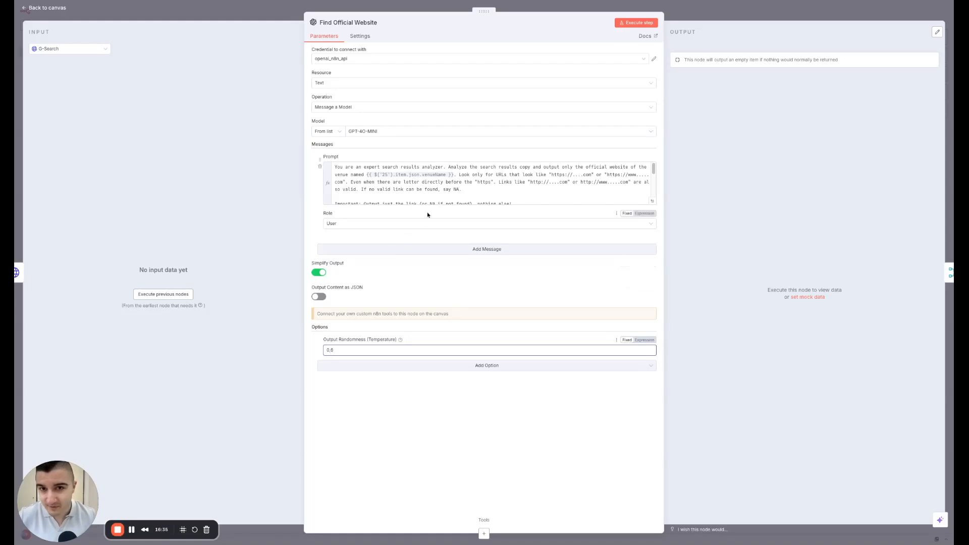
scroll(445, 192, "down", 5)
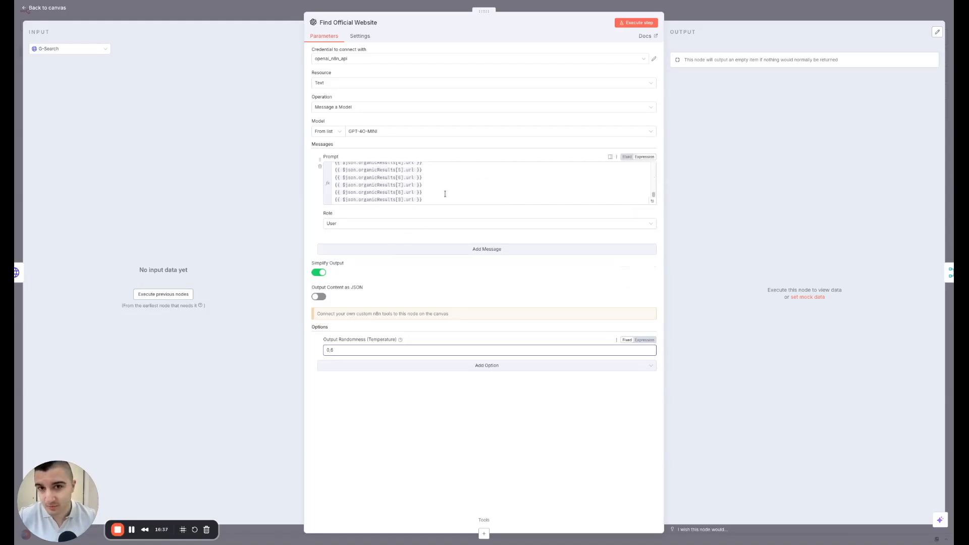
scroll(445, 194, "up", 6)
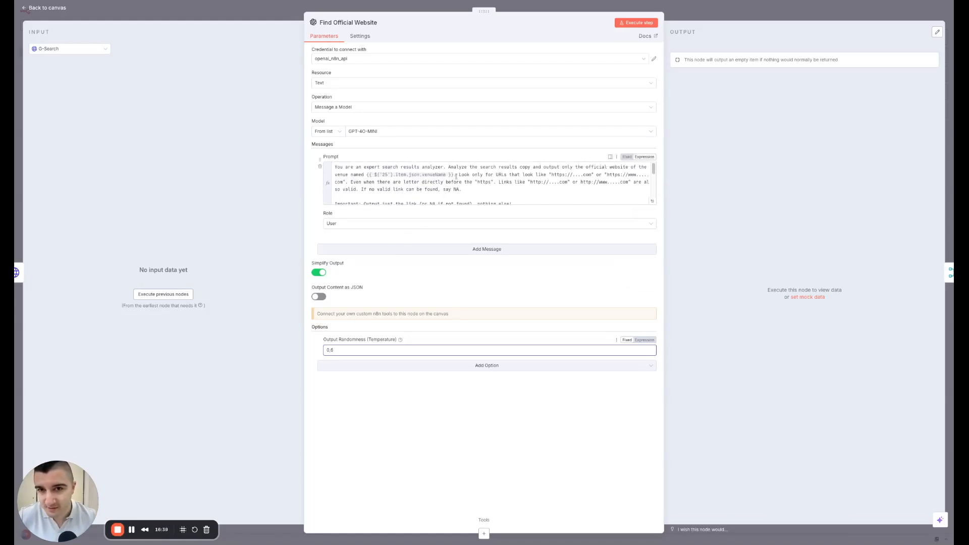
left_click(456, 175)
scroll(385, 177, "down", 5)
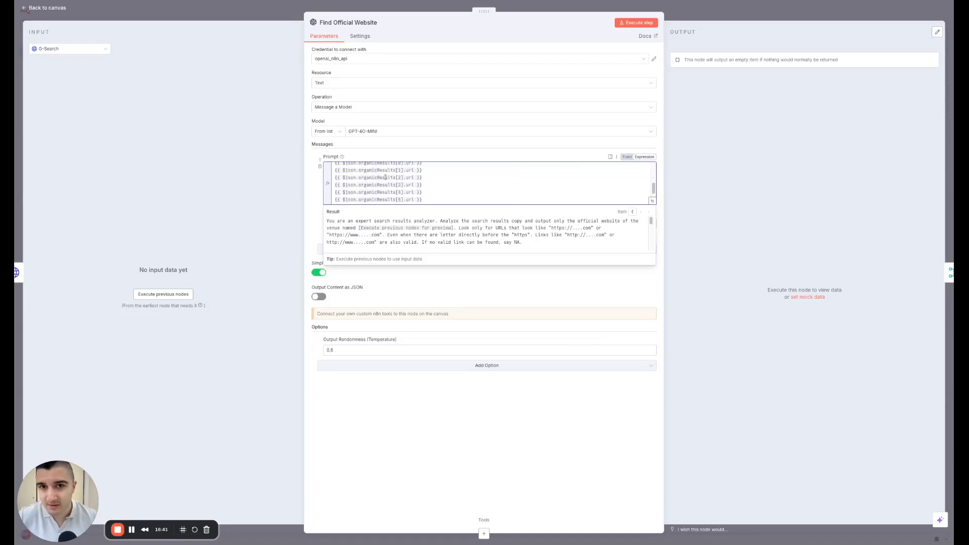
Review the organicResults lines in the Find Official Website prompt and close the node
left_click_drag(363, 179, 407, 178)
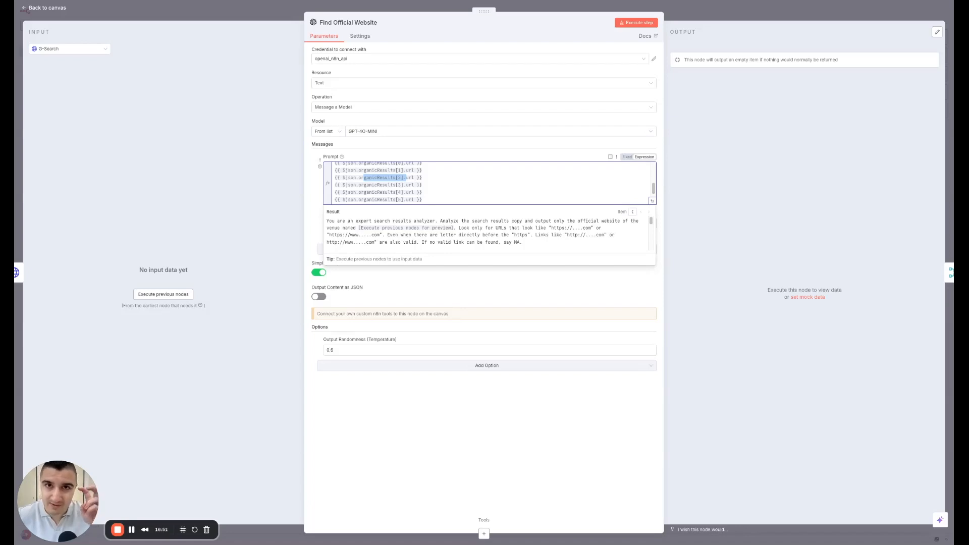
left_click(310, 220)
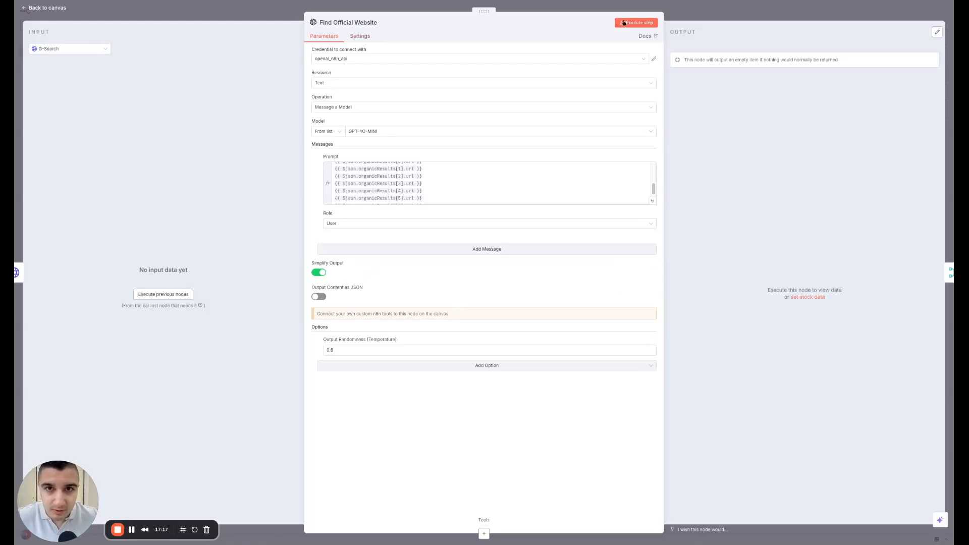
left_click(678, 12)
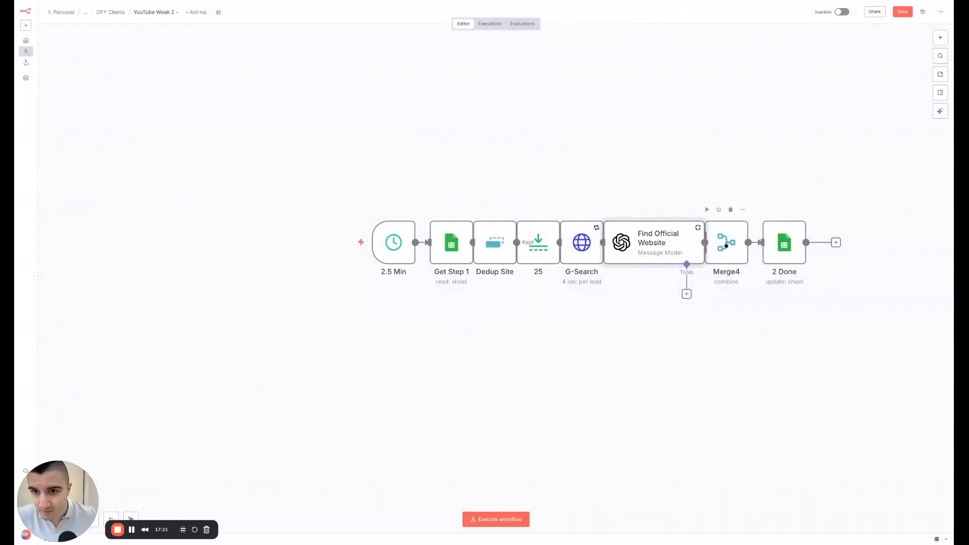
Pull the Merge4 node above Find Official Website to expose its two input connections, shifting Find Official Website aside and back beside G-Search
left_click_drag(722, 254, 651, 160)
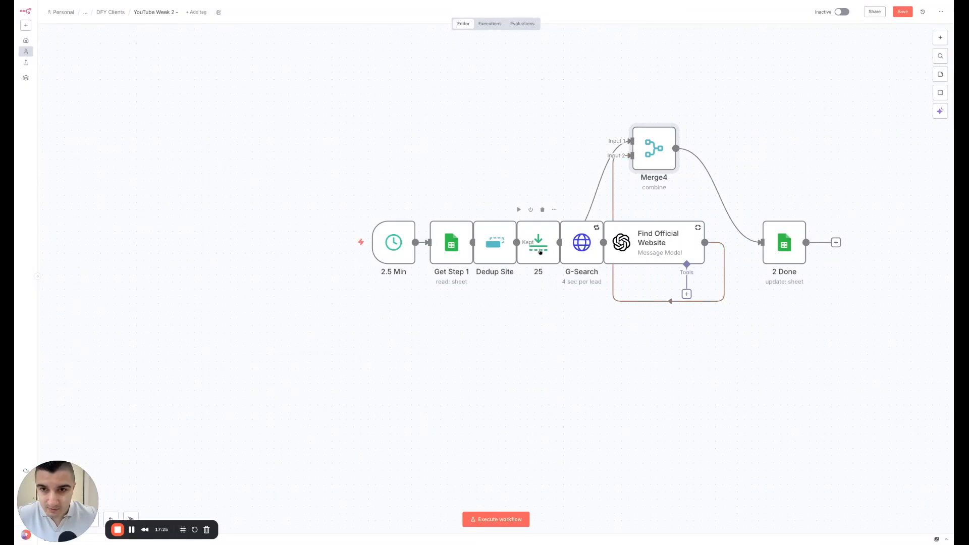
mouse_move(540, 250)
left_mouse_down()
mouse_move(539, 315)
mouse_move(540, 250)
left_mouse_up()
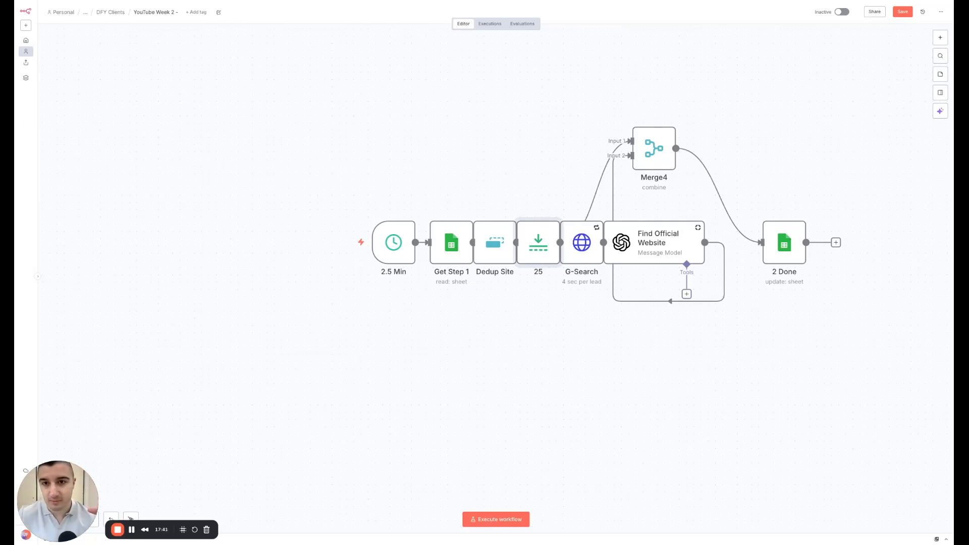
left_click_drag(659, 249, 688, 271)
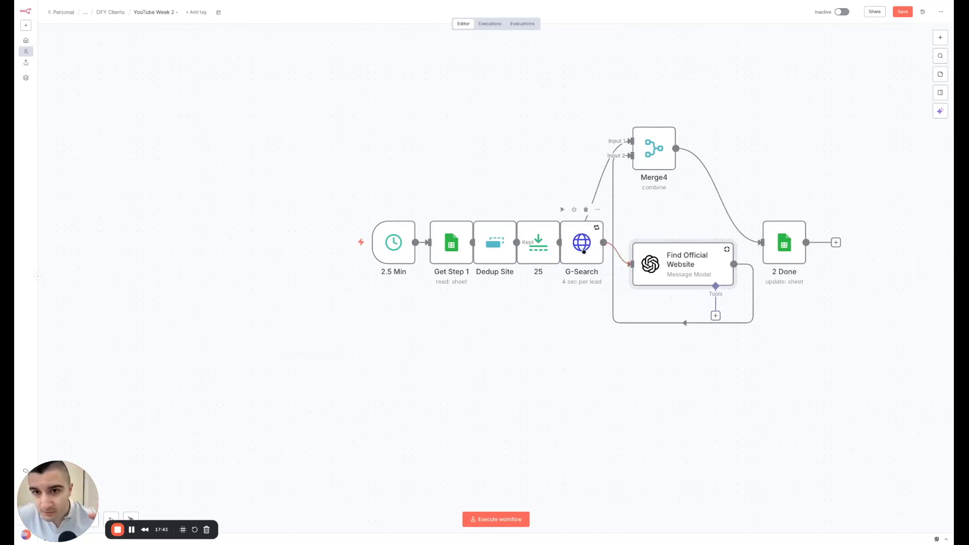
left_click_drag(649, 271, 621, 249)
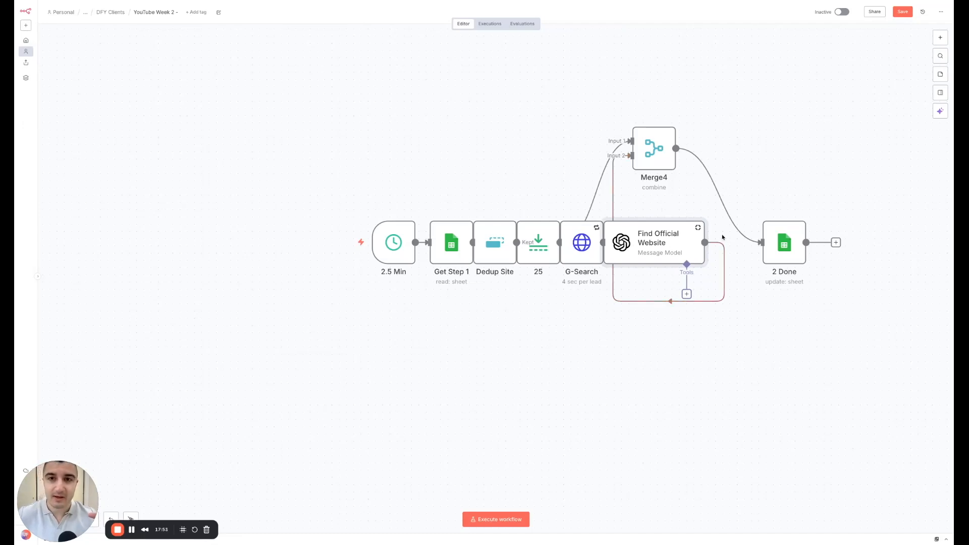
Inspect the Merge4 node's Mode, Combine By, Number of Inputs and Include Any Unpaired Items settings, and close the node
double_click(654, 149)
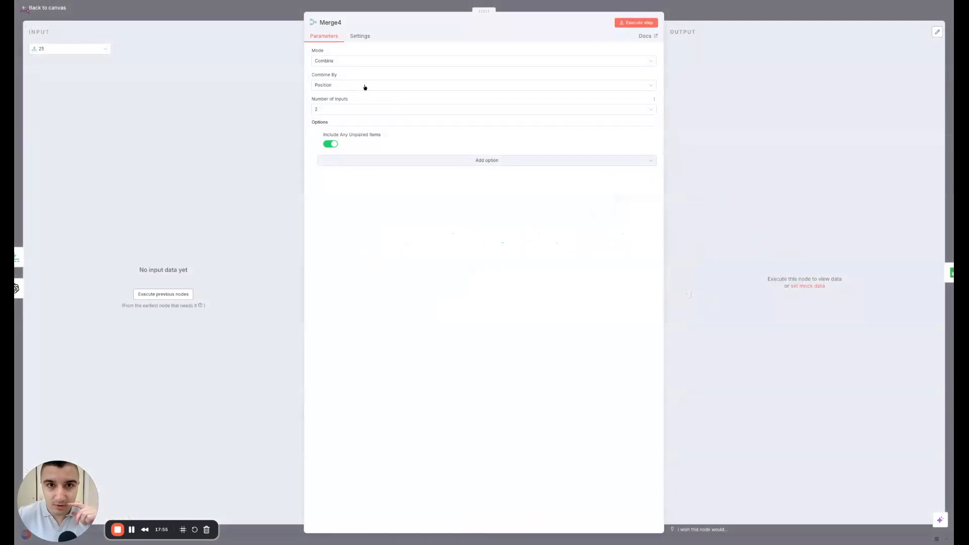
left_click(343, 62)
left_click(362, 63)
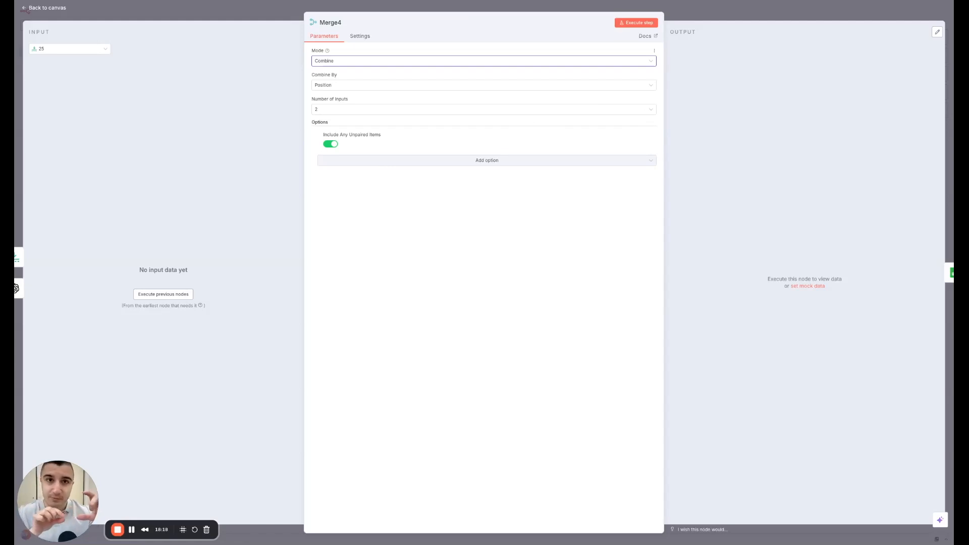
left_click(681, 13)
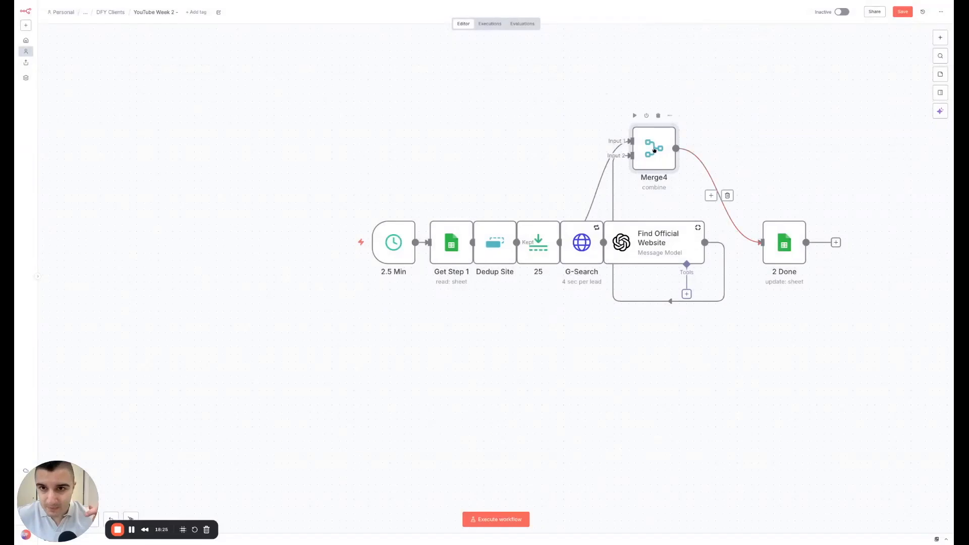
Move the Merge4 node back into the row between Find Official Website and 2 Done
left_click_drag(746, 220, 739, 286)
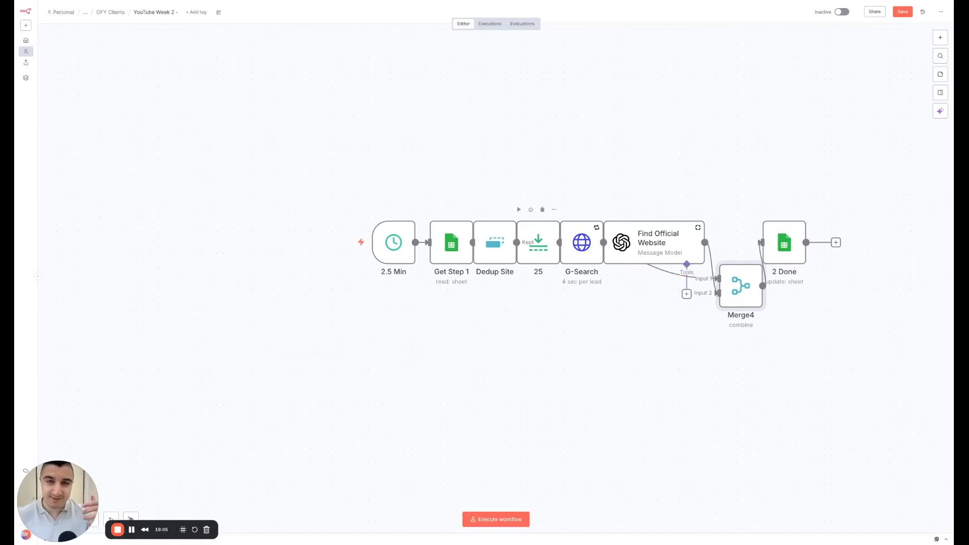
left_click_drag(738, 290, 725, 250)
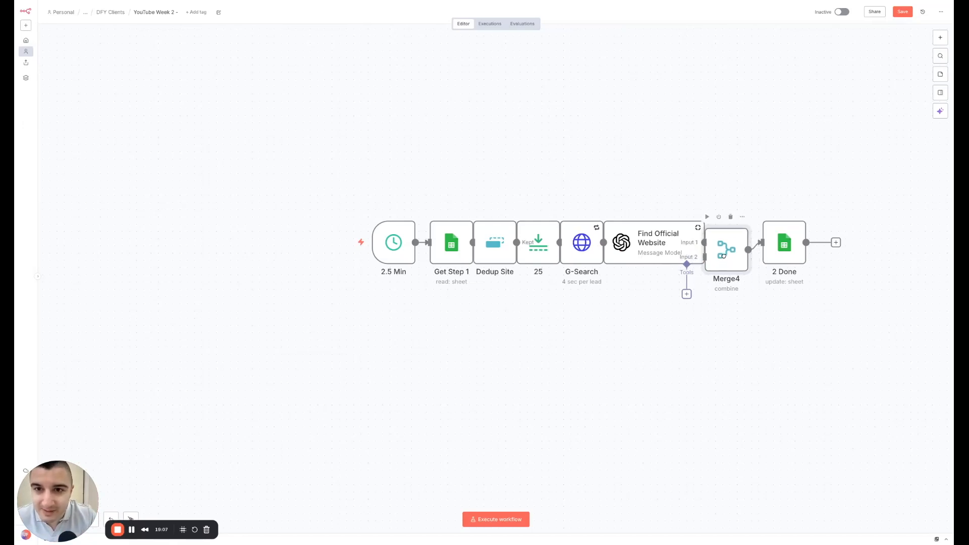
Open the 2 Done node and examine the available columns under Column to match on, keeping row_number selected
double_click(778, 252)
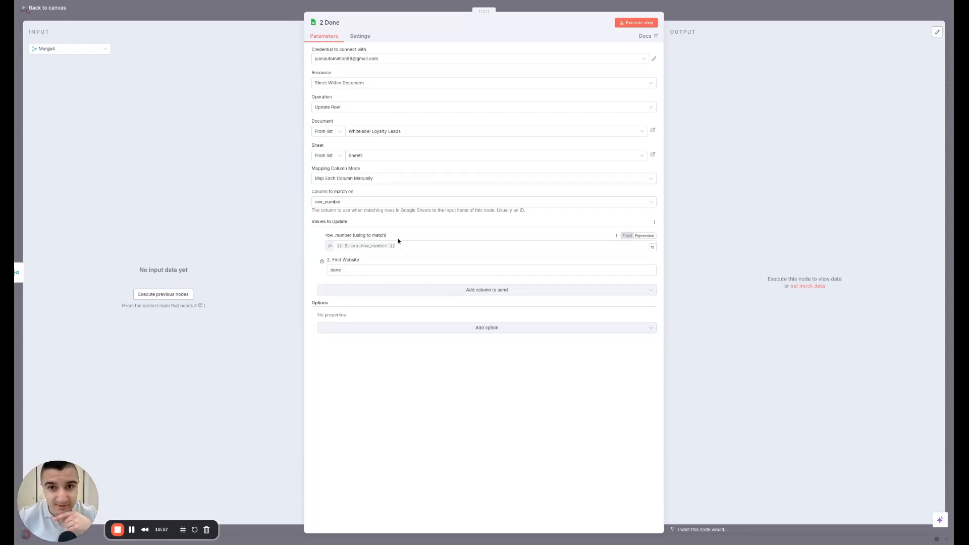
left_click(346, 204)
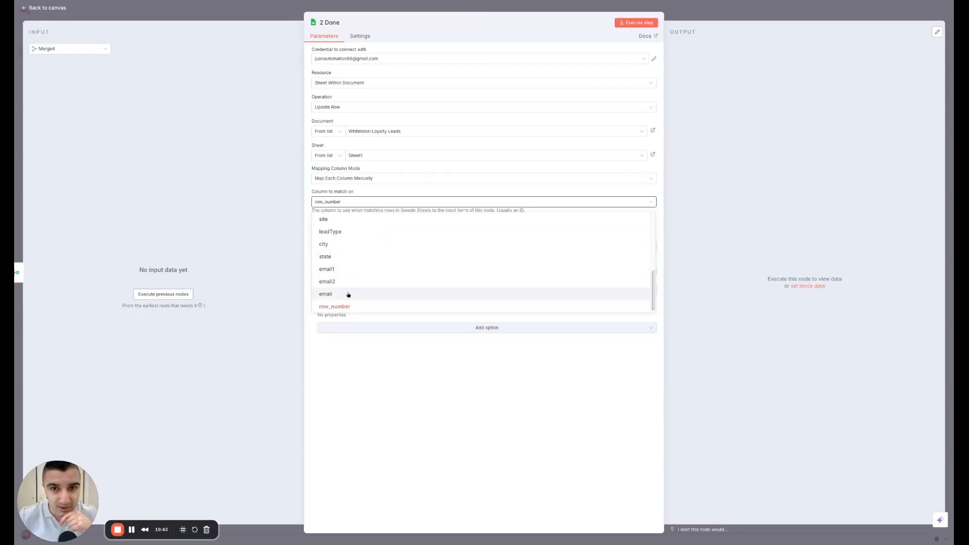
left_click(357, 204)
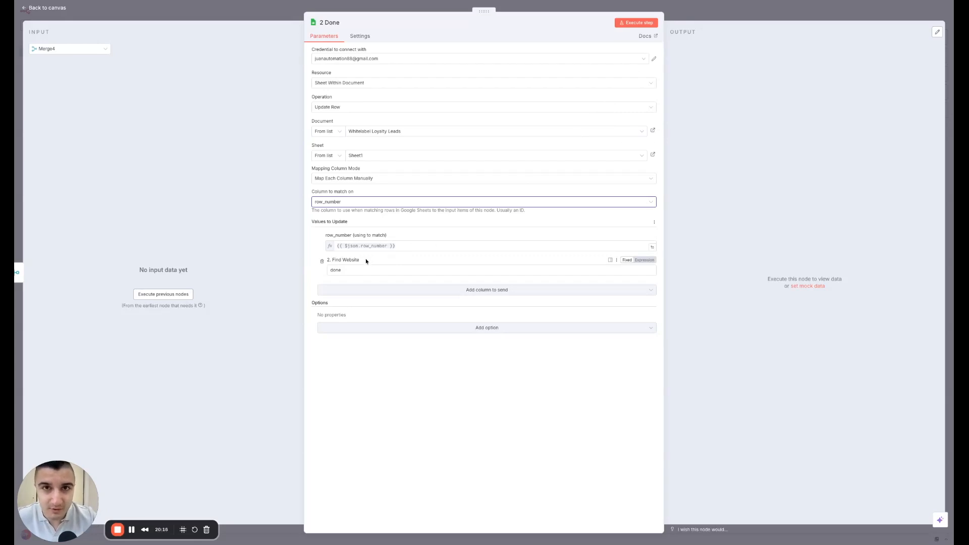
Add the site column to the 2 Done node's values to update with the expression {{ $json.site }}, and close the node
left_click(488, 294)
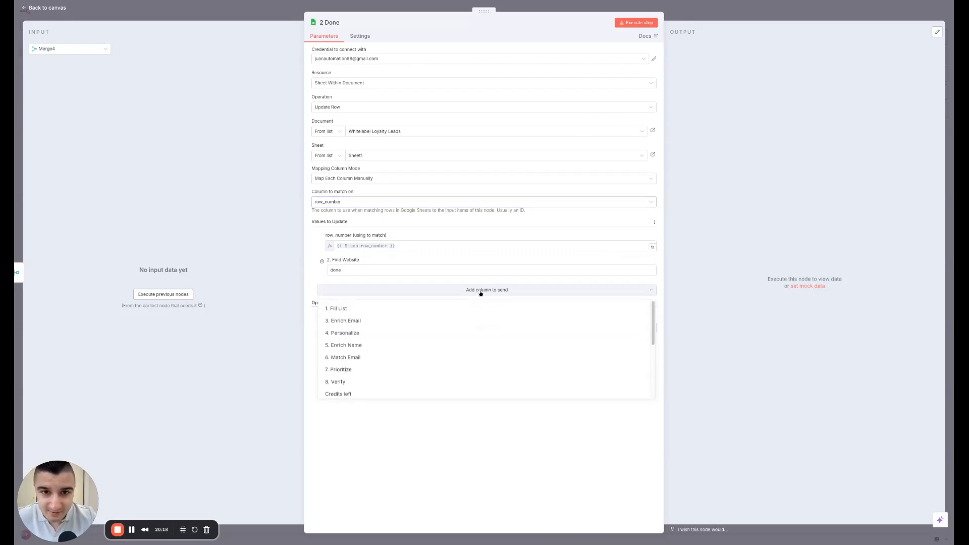
scroll(411, 371, "down", 5)
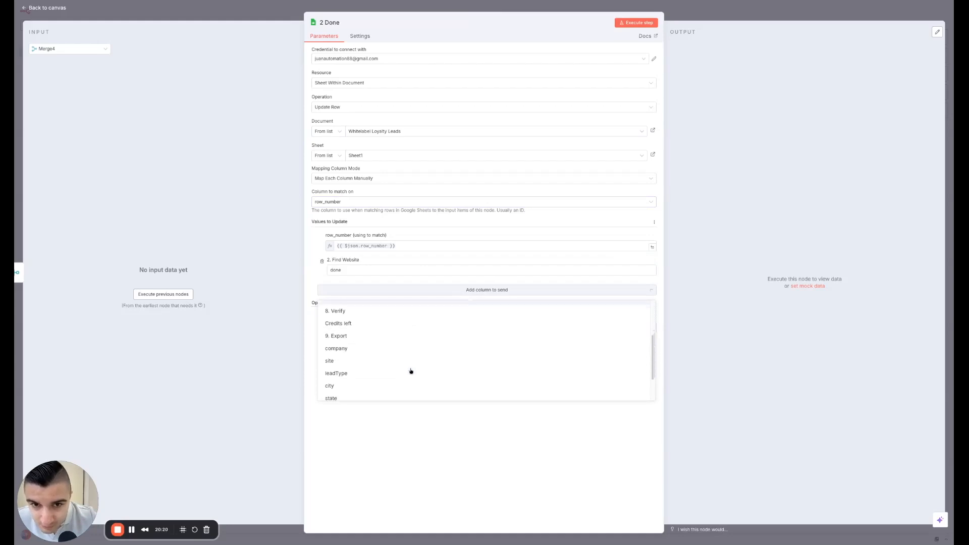
left_click(379, 348)
left_click(377, 297)
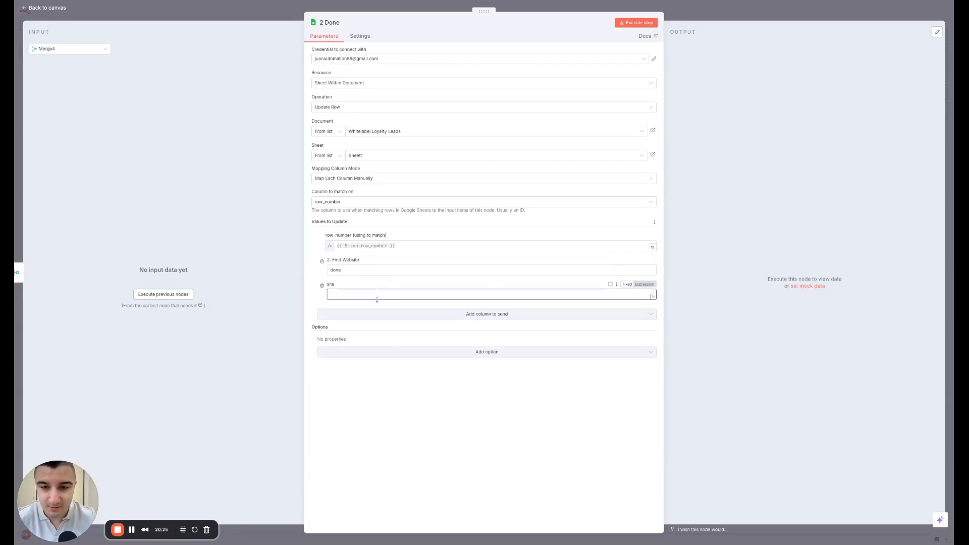
type("{{ ")
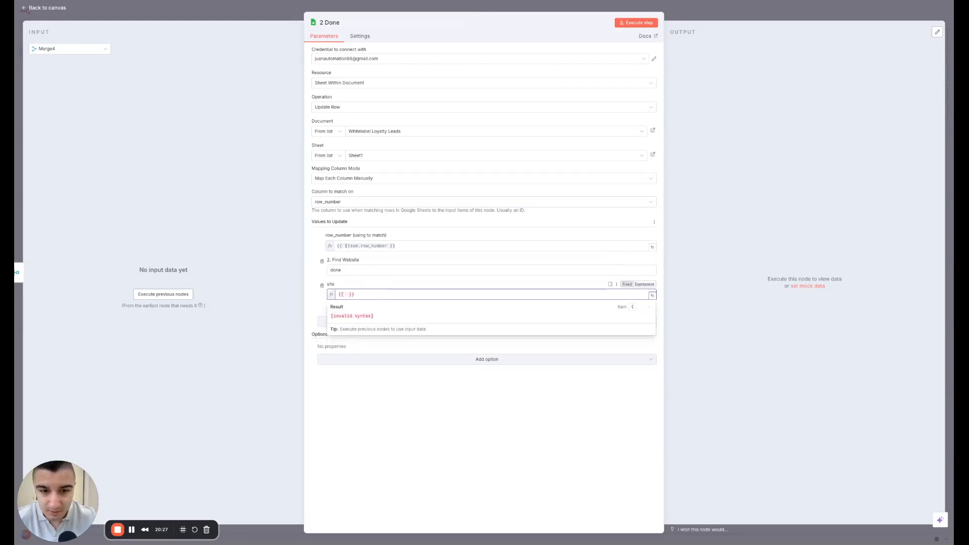
type("$json")
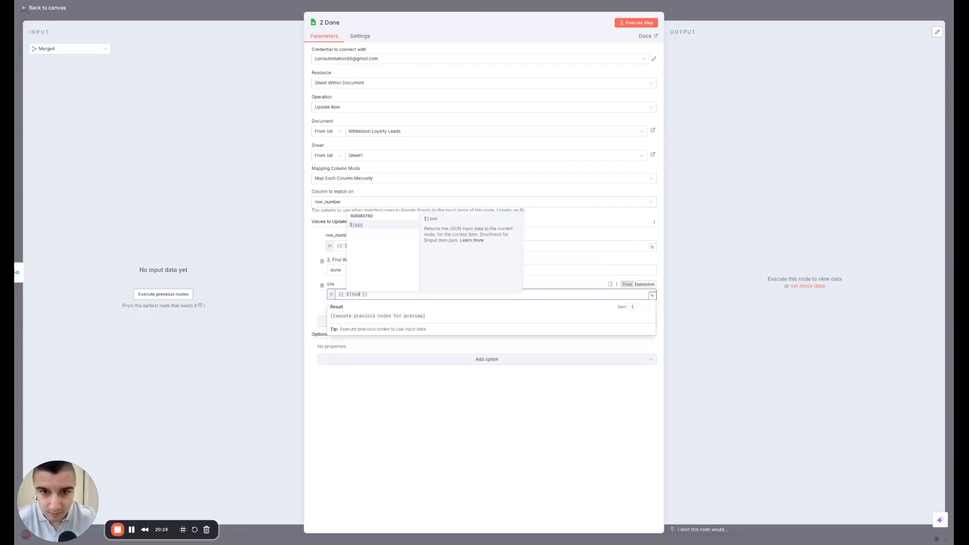
type(".site")
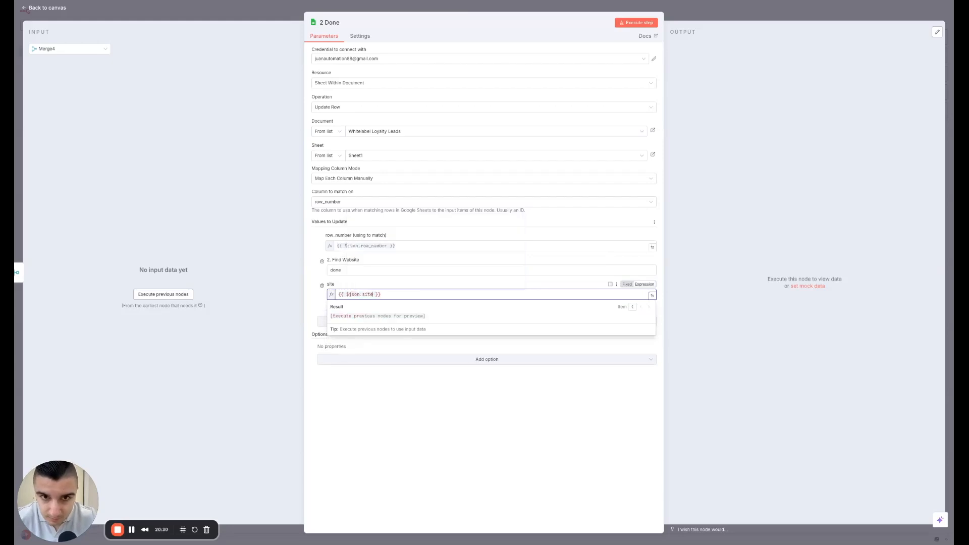
left_click(407, 286)
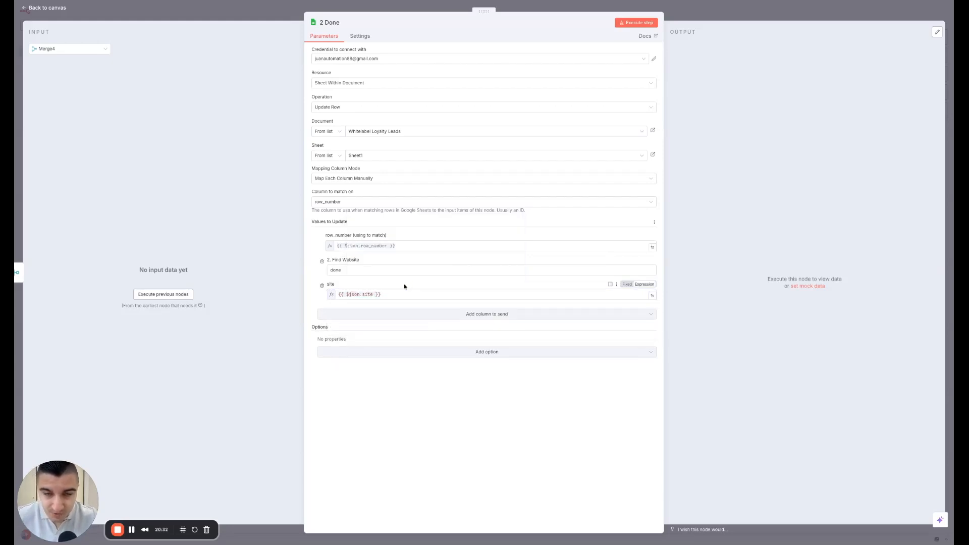
left_click(683, 11)
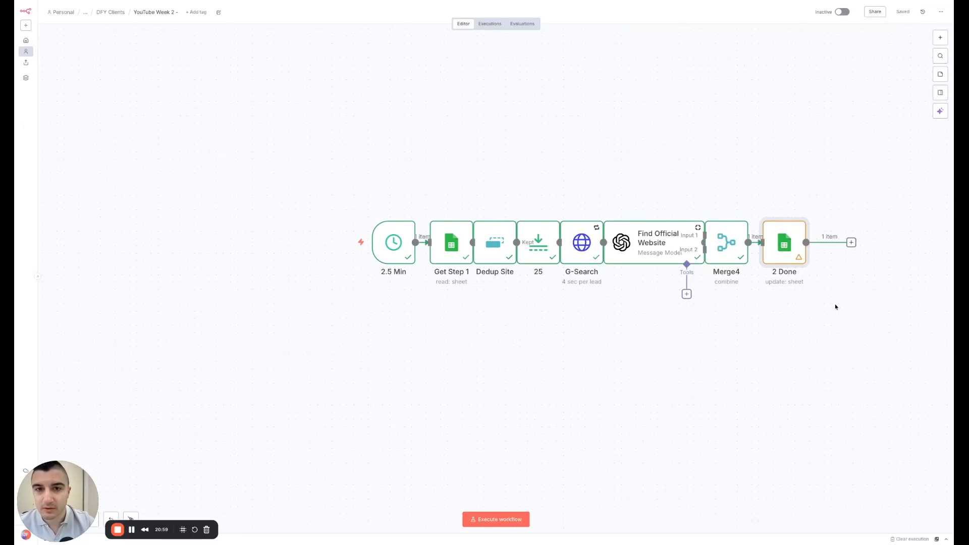
Execute the workflow from the 2.5 Min trigger and follow the run through the G-Search and Find Official Website nodes
mouse_move(352, 245)
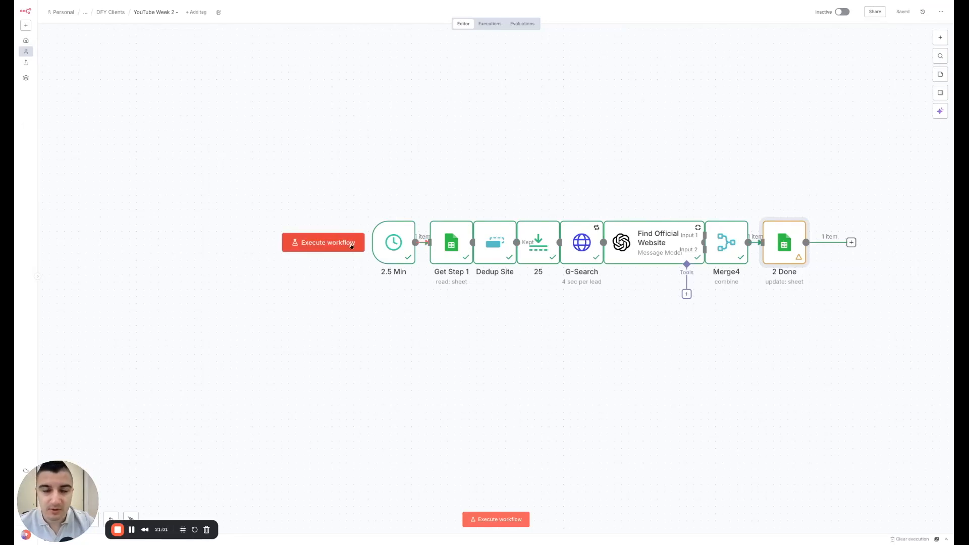
left_click(352, 245)
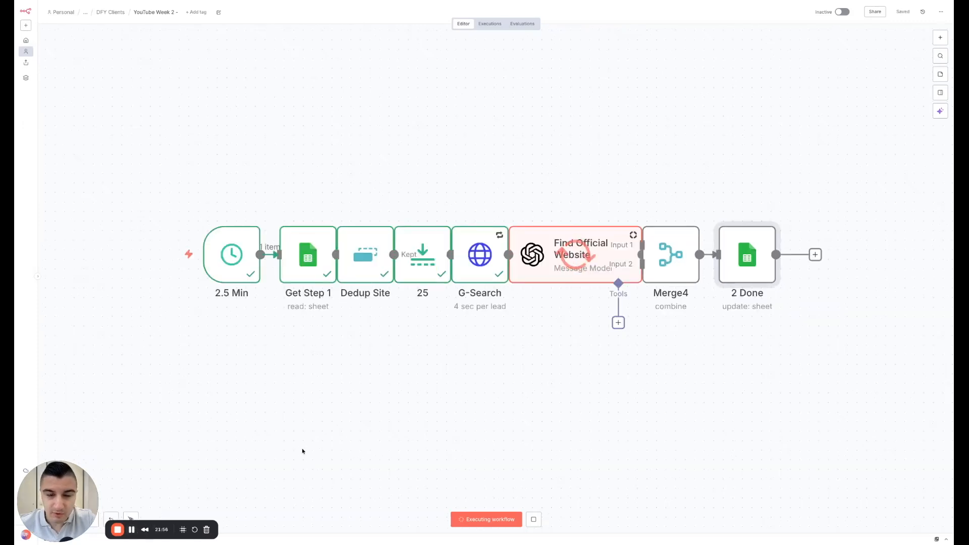
mouse_move(485, 268)
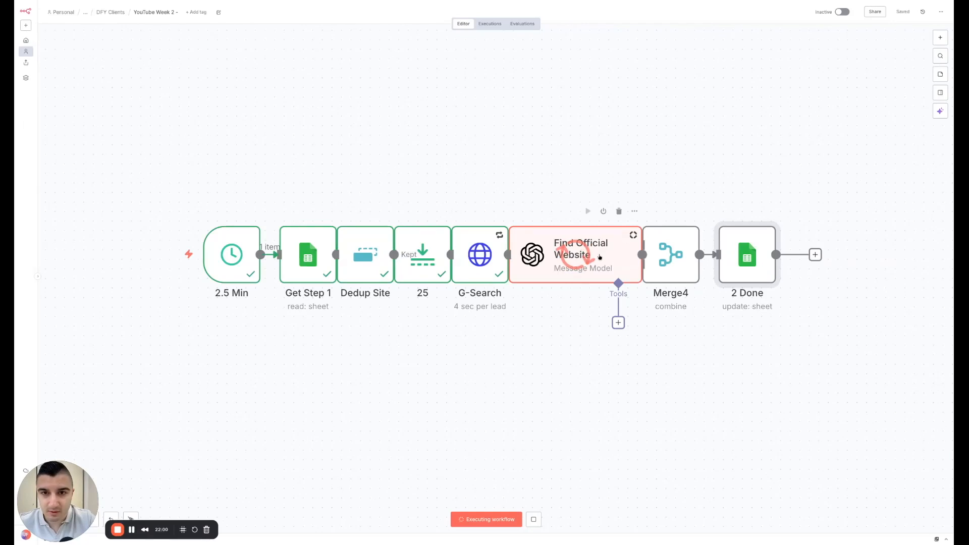
mouse_move(577, 272)
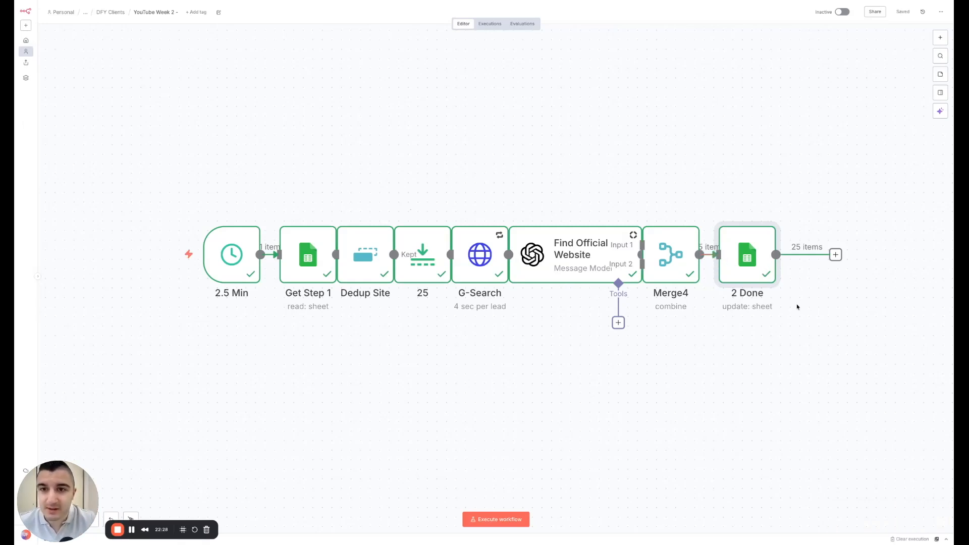
Examine the rows output by the Get Step 1 node after the run, and close the node
double_click(313, 260)
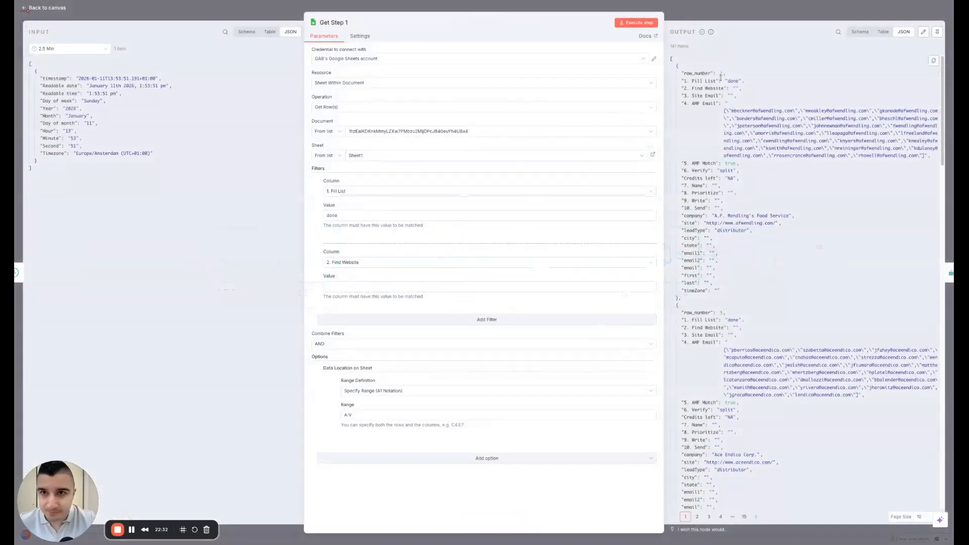
scroll(725, 157, "down", 3)
scroll(725, 157, "down", 15)
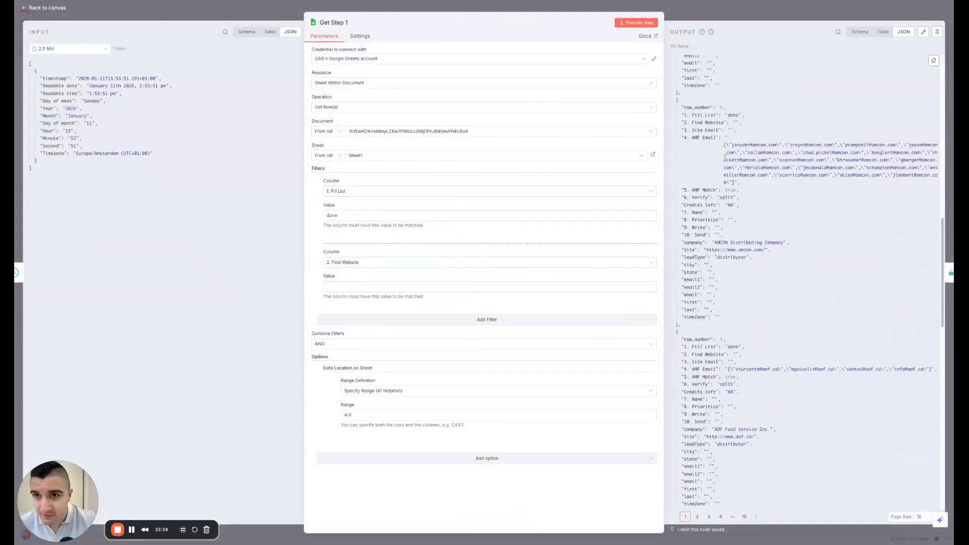
scroll(725, 159, "down", 4)
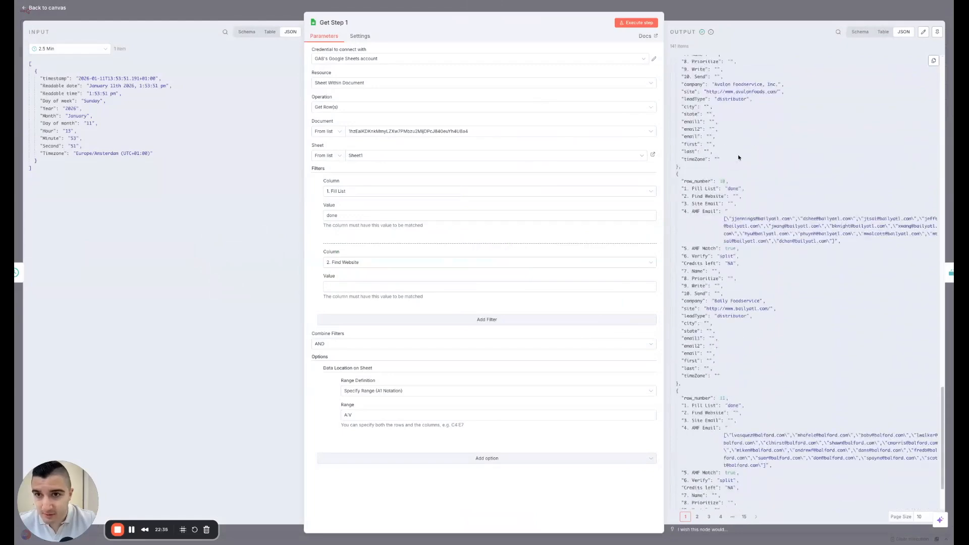
left_click(690, 16)
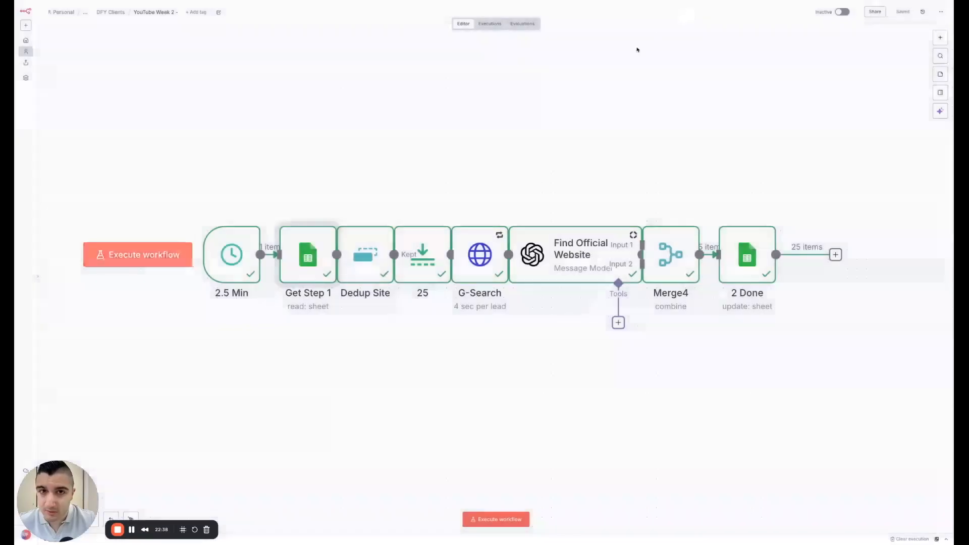
Examine the Dedup Site node's output after the run and return to the canvas
double_click(374, 263)
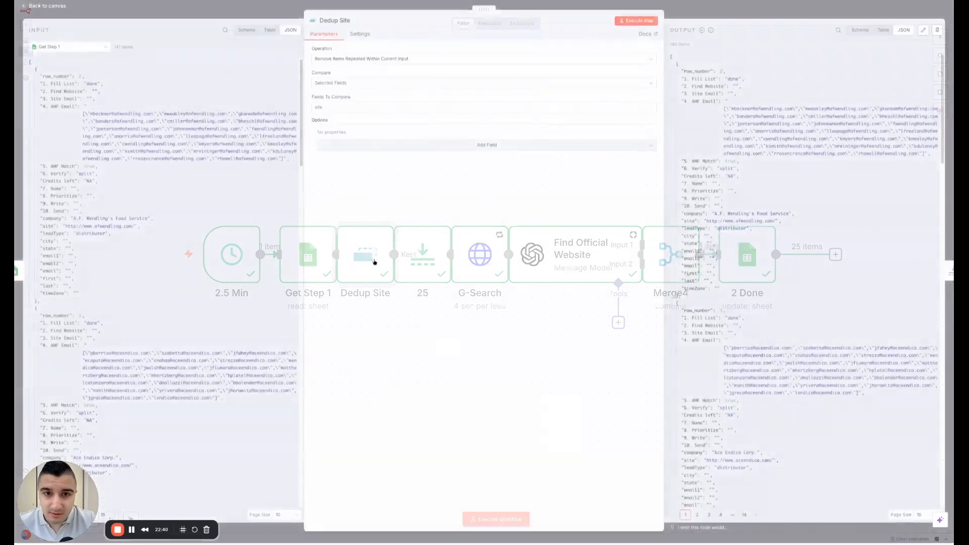
scroll(776, 127, "down", 15)
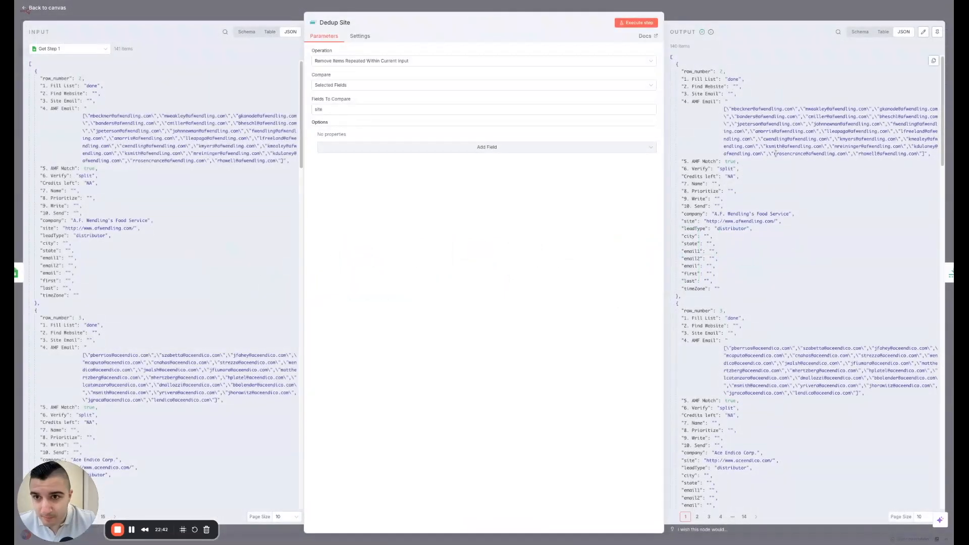
scroll(774, 158, "down", 5)
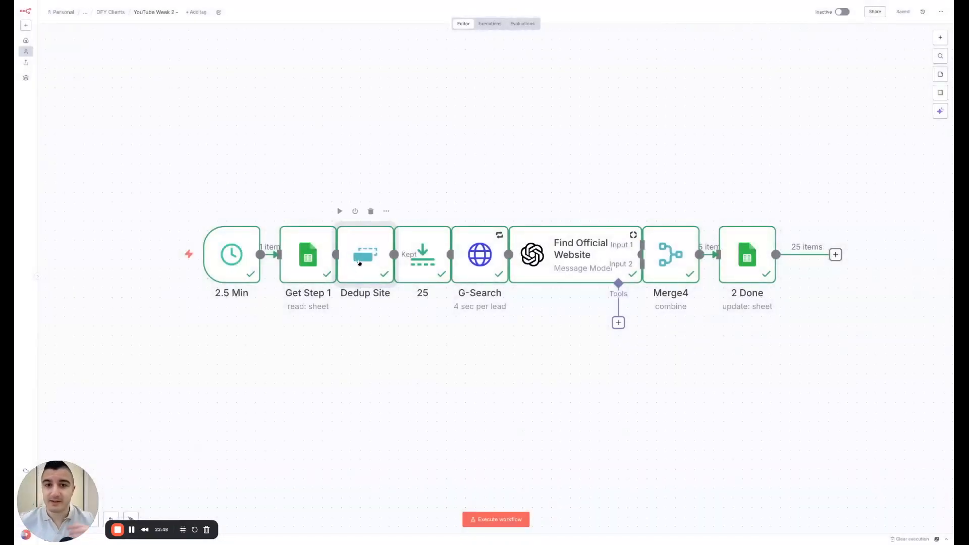
Examine the item limit and the JSON objects output by the 25 node, and return to the canvas
double_click(422, 257)
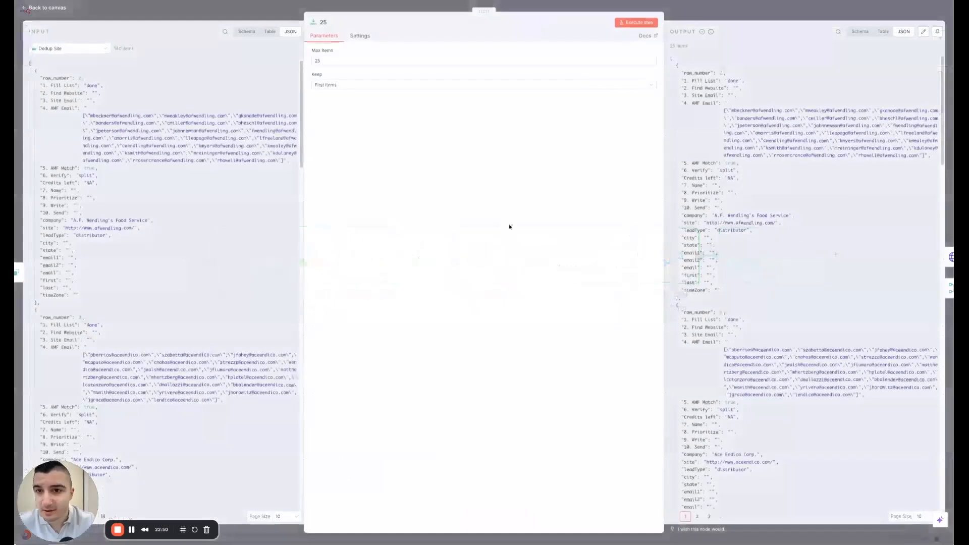
left_click_drag(670, 46, 692, 49)
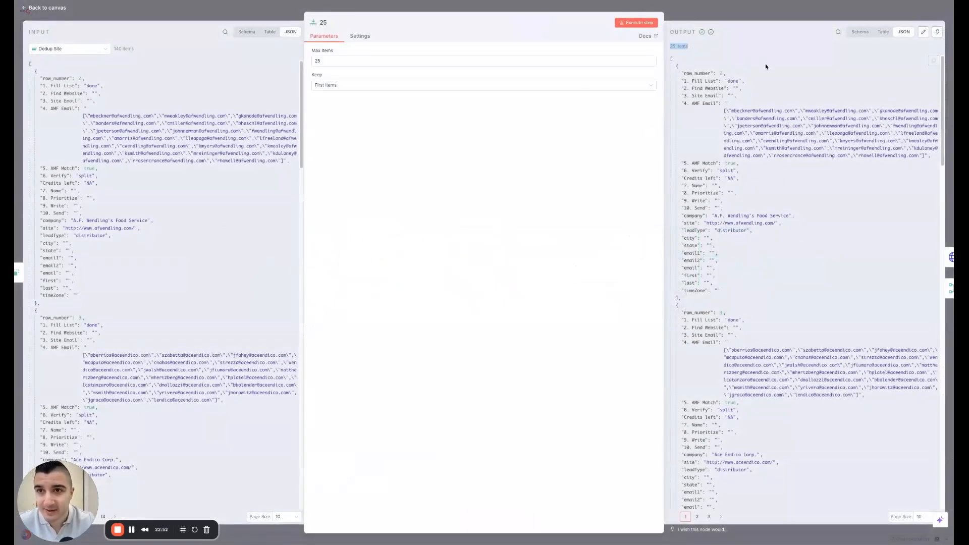
scroll(762, 88, "down", 3)
scroll(760, 106, "up", 3)
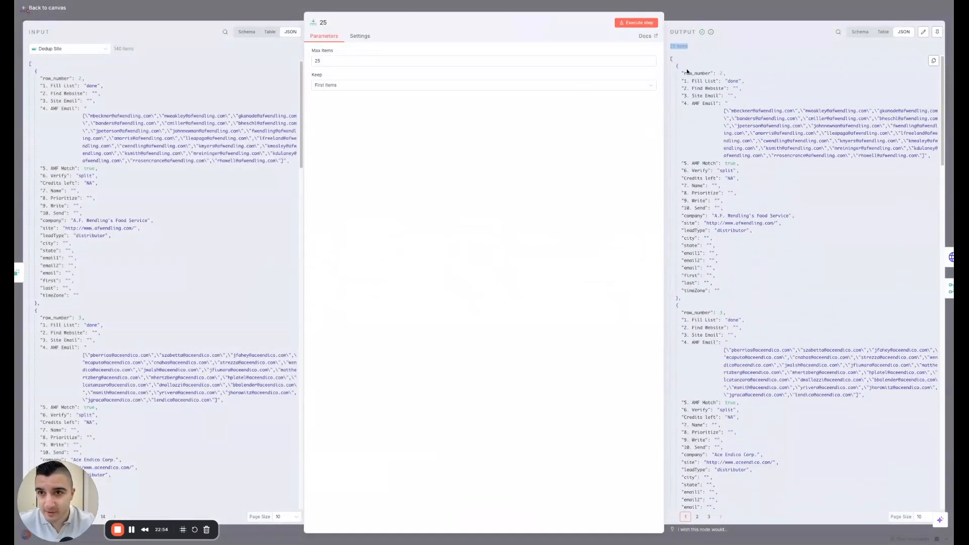
left_click_drag(676, 67, 680, 299)
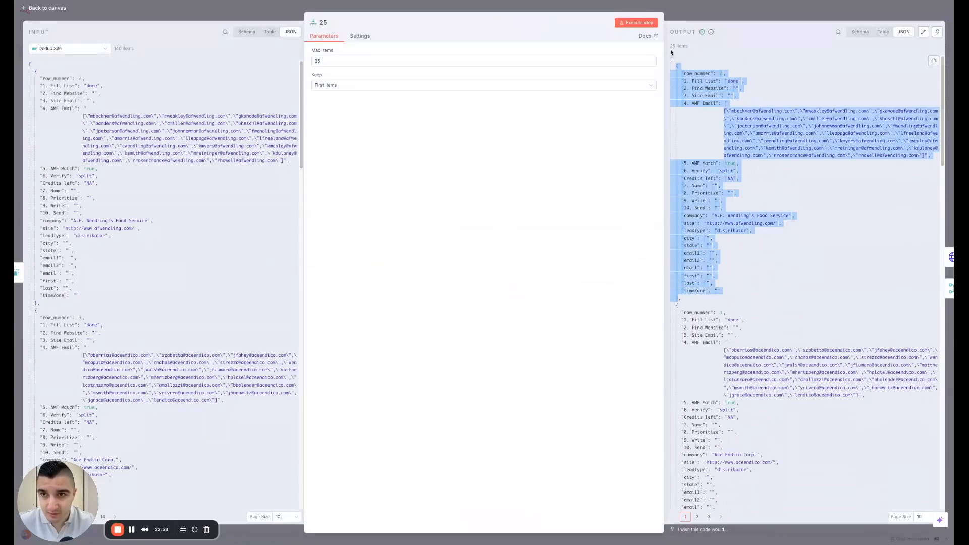
left_click_drag(671, 59, 677, 64)
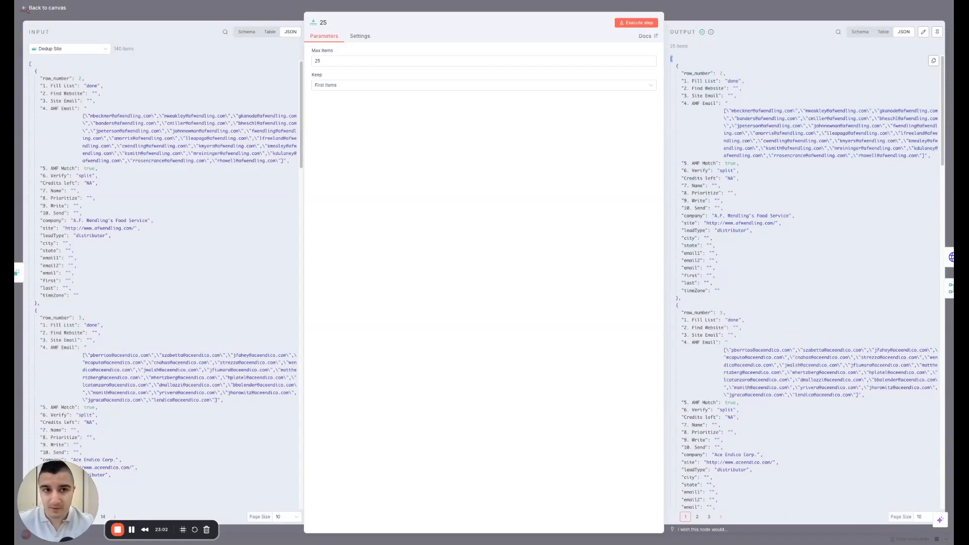
left_click_drag(677, 63, 688, 309)
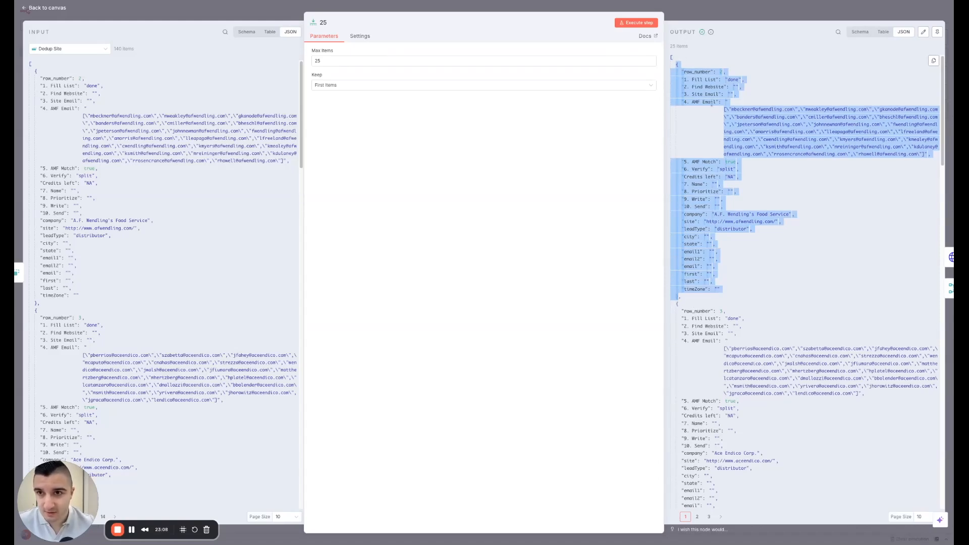
left_click(722, 13)
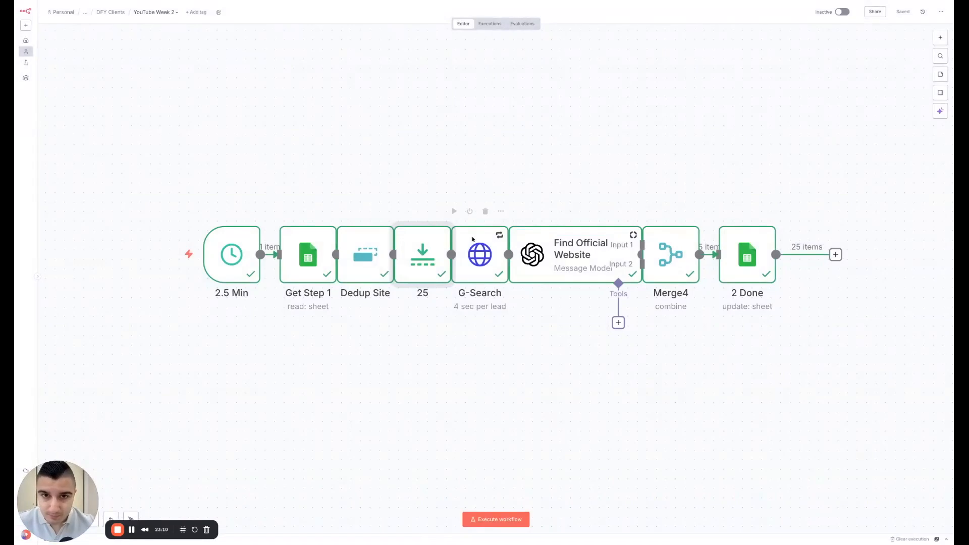
Examine the G-Search node's output, including the search query, related queries, organic results and status code of the first item
double_click(484, 252)
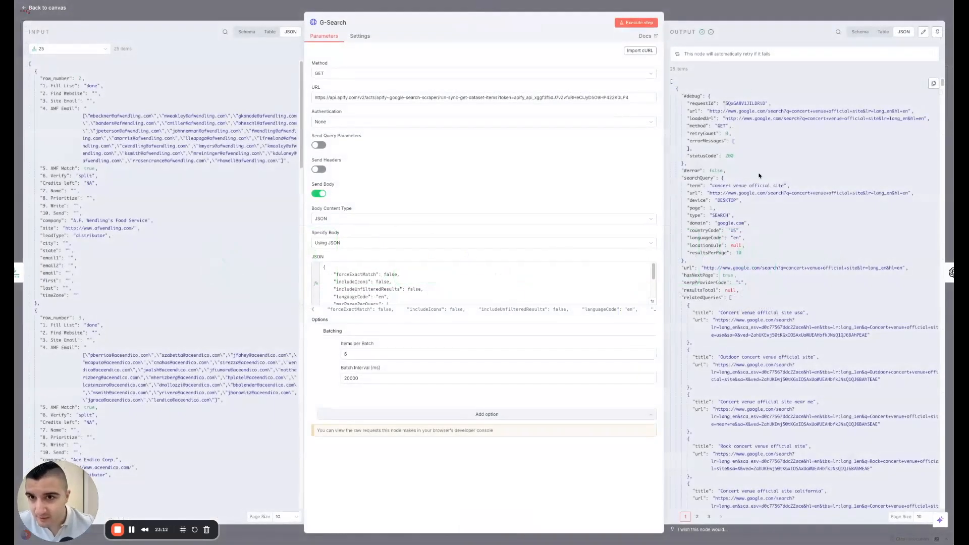
scroll(751, 151, "down", 4)
scroll(757, 162, "up", 4)
scroll(761, 222, "down", 8)
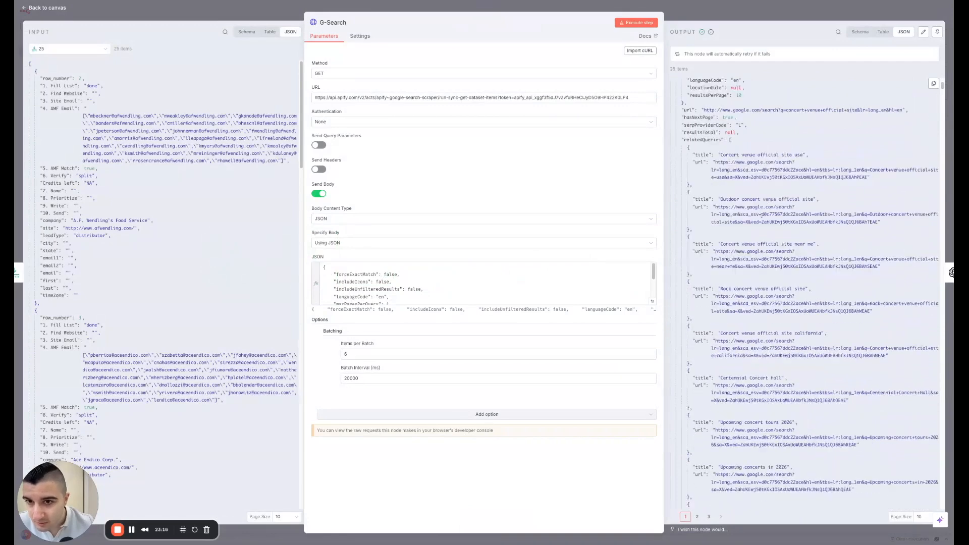
scroll(760, 222, "down", 3)
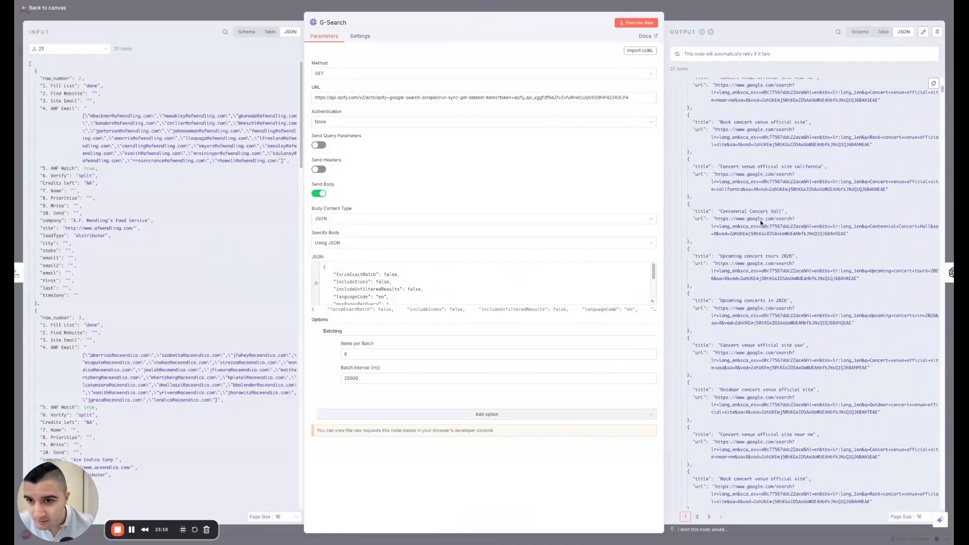
scroll(761, 222, "down", 4)
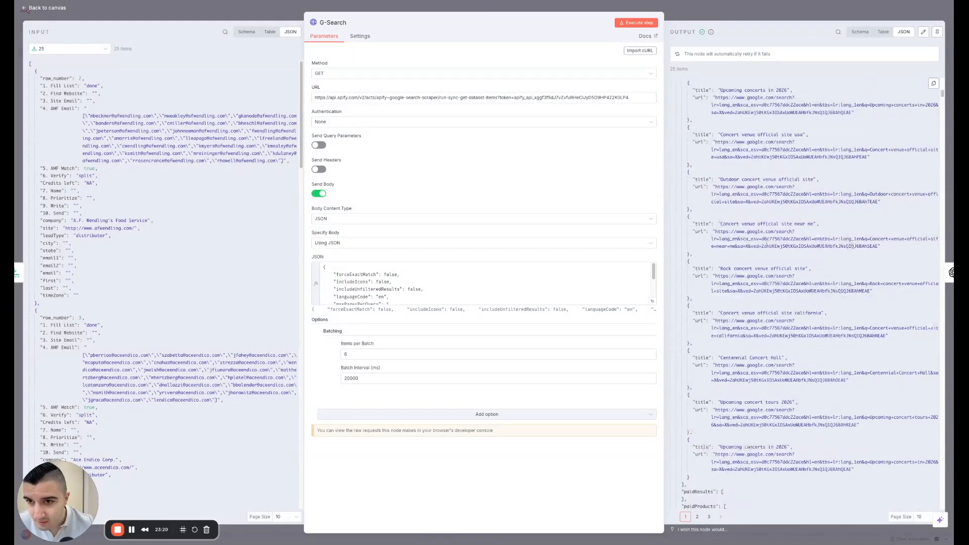
scroll(756, 258, "down", 7)
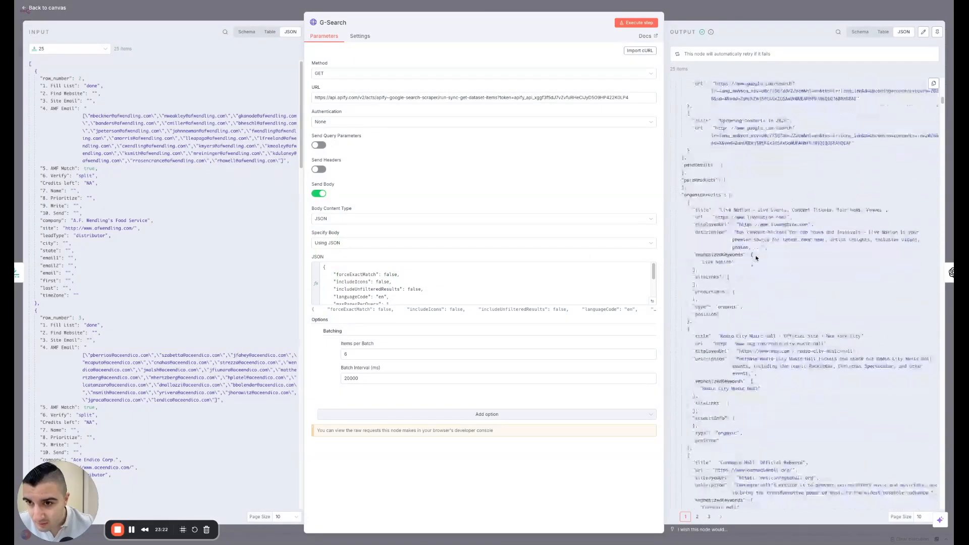
scroll(769, 286, "up", 15)
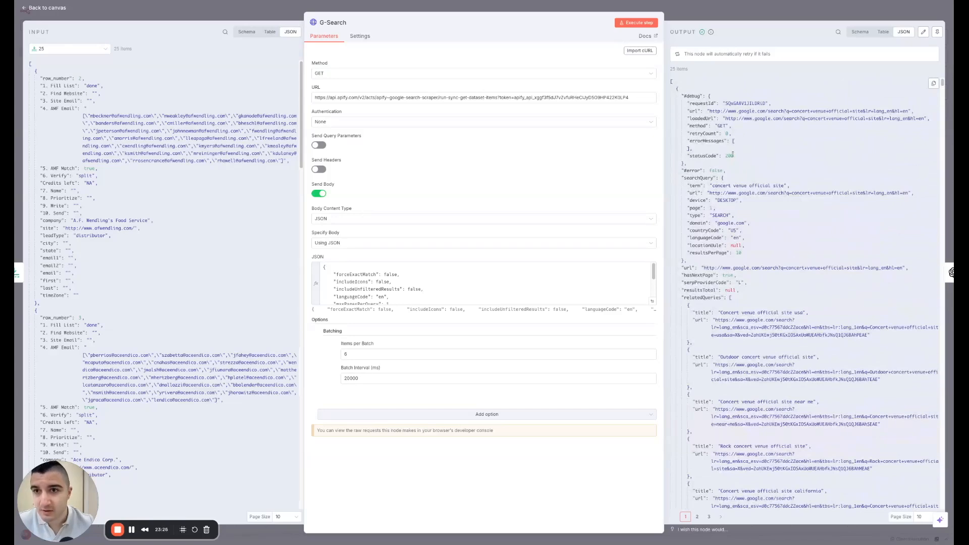
left_click_drag(727, 155, 736, 156)
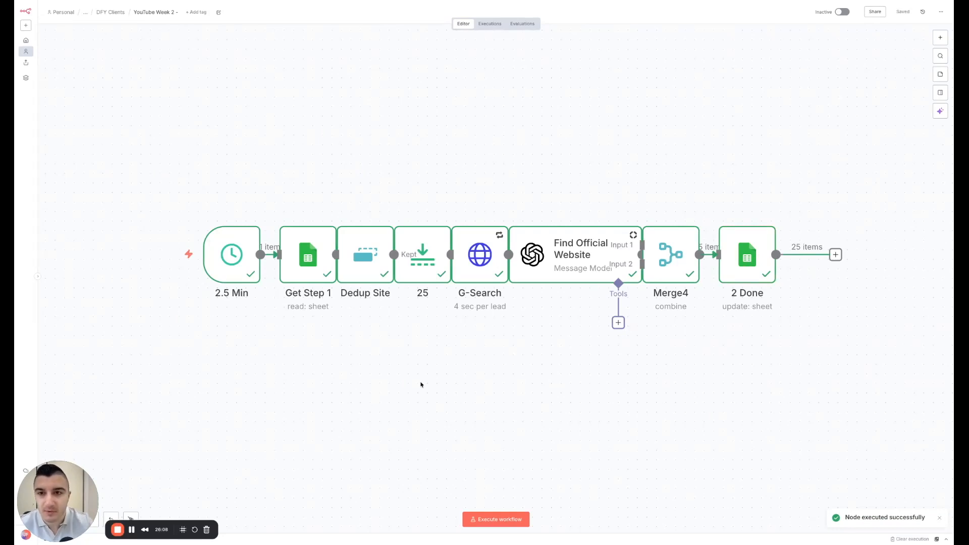
Review the query "{{ $json.company }} official website" in the G-Search node's JSON body, and close the node
mouse_move(485, 268)
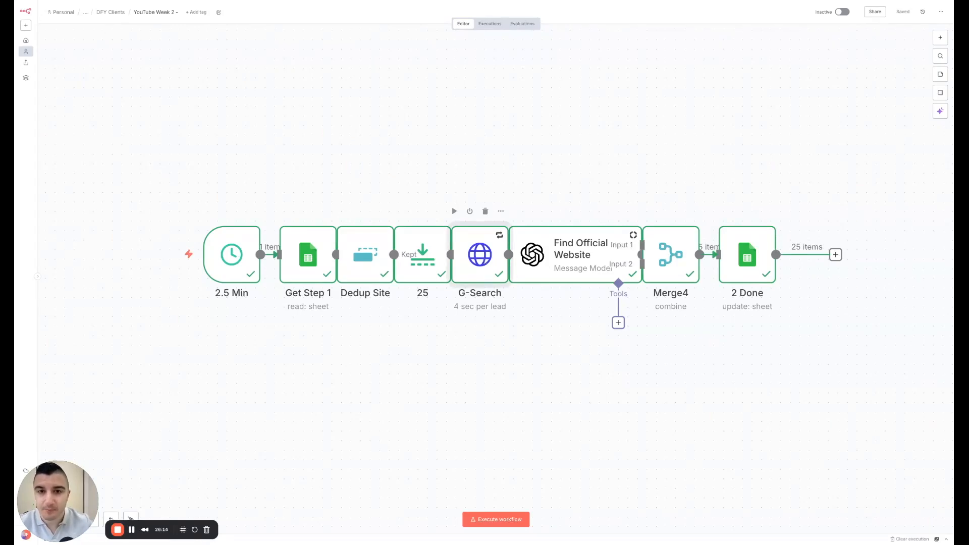
double_click(484, 260)
scroll(458, 283, "down", 3)
scroll(440, 282, "up", 1)
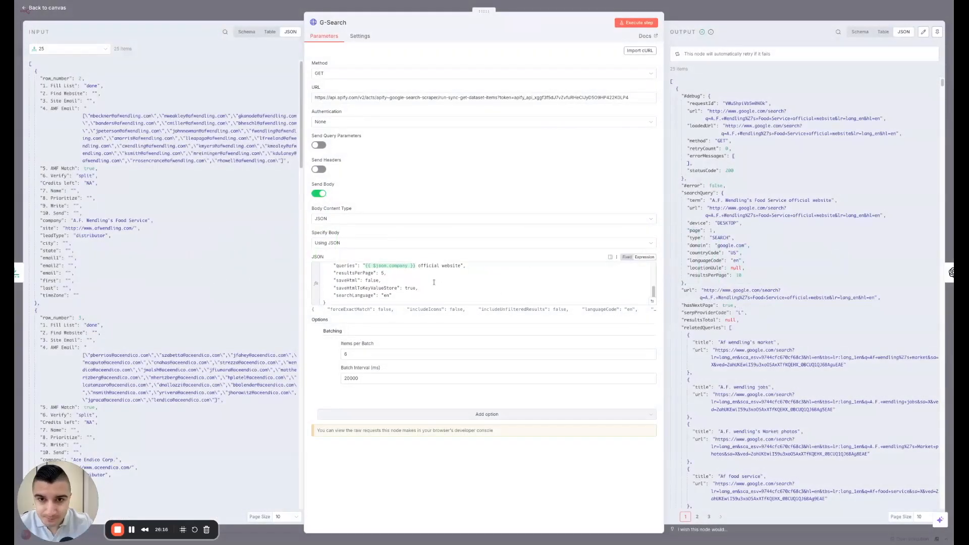
left_click_drag(364, 273, 463, 274)
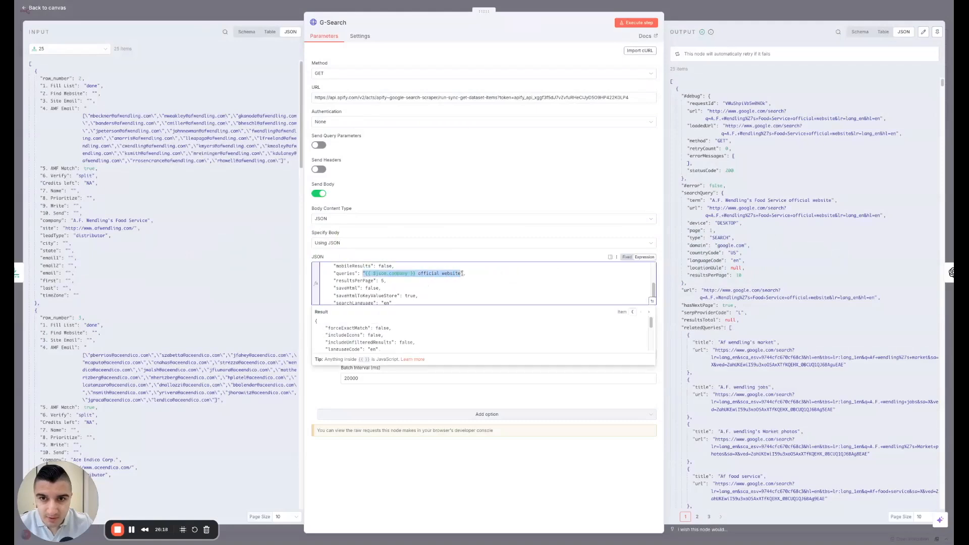
left_click(499, 278)
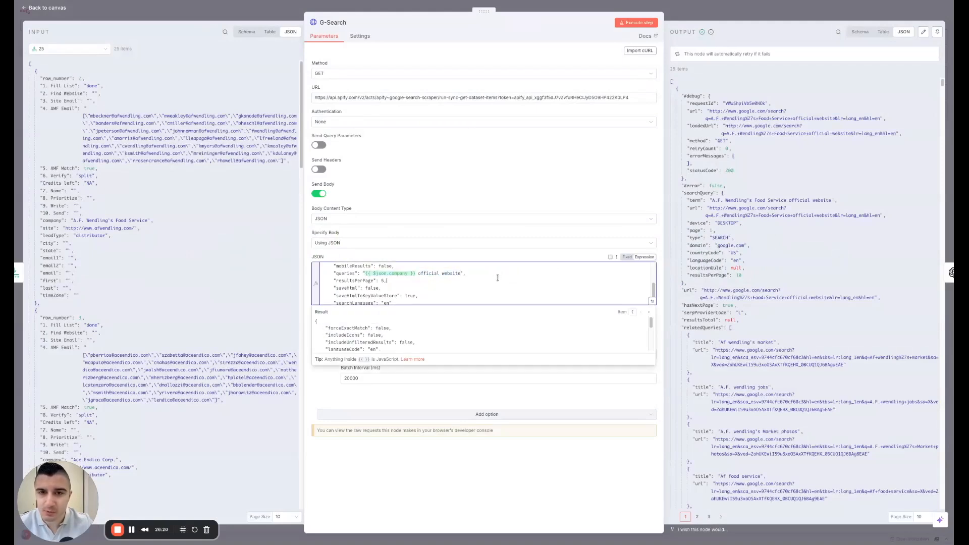
key("Escape")
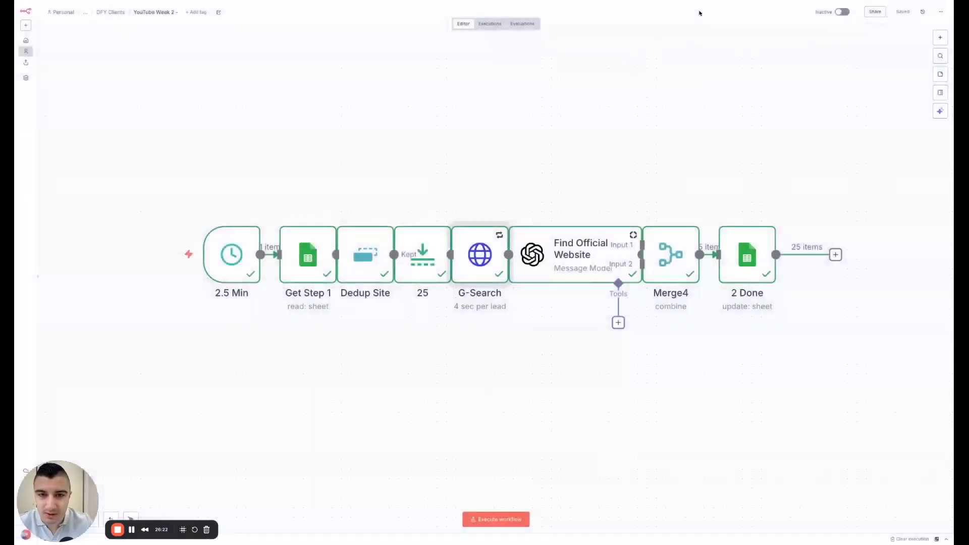
Open the Find Official Website node and compare the prompt's company expression with its resolved text
double_click(569, 255)
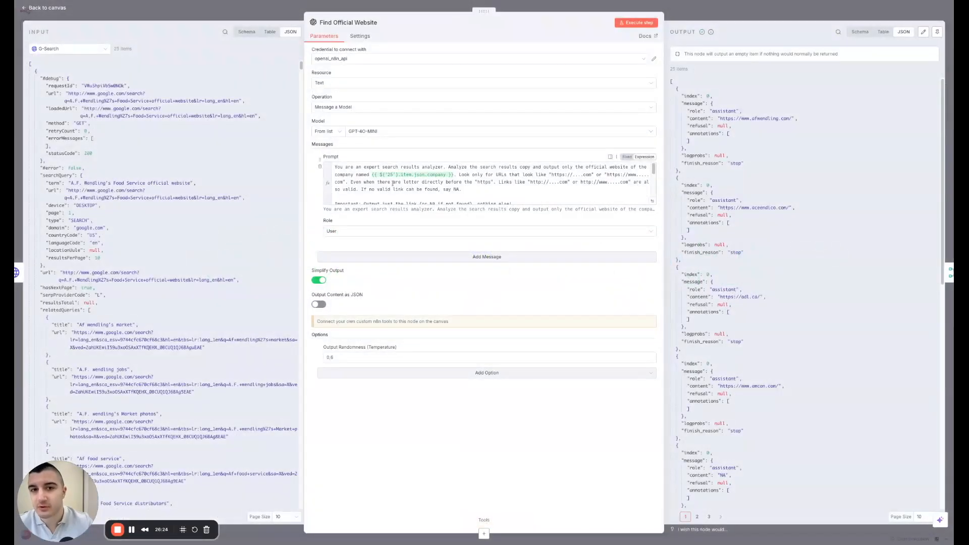
left_click_drag(372, 174, 456, 176)
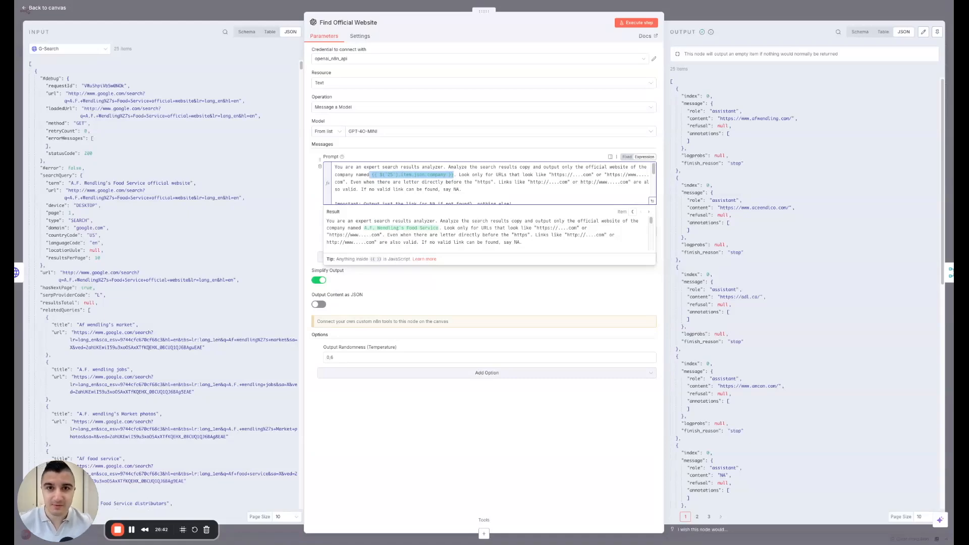
left_click(399, 175)
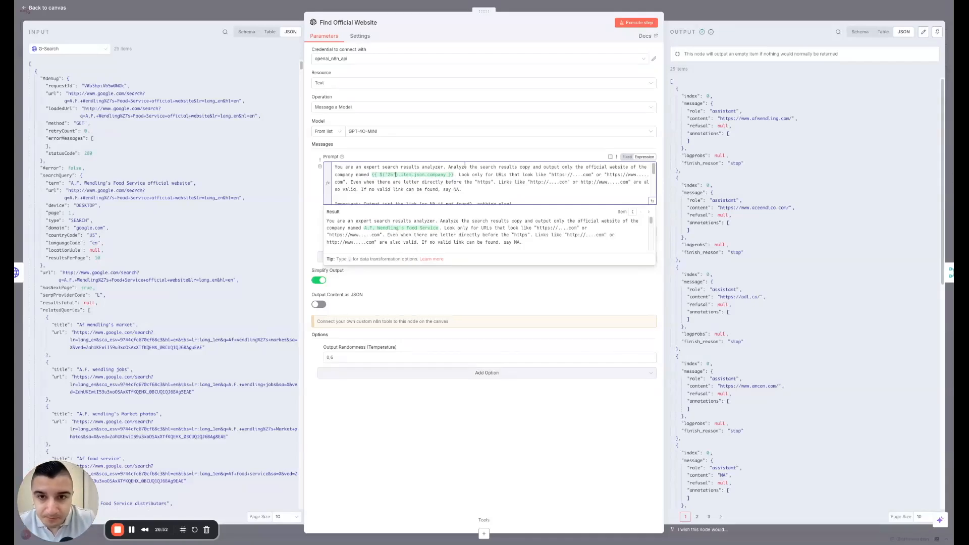
left_click_drag(327, 220, 437, 231)
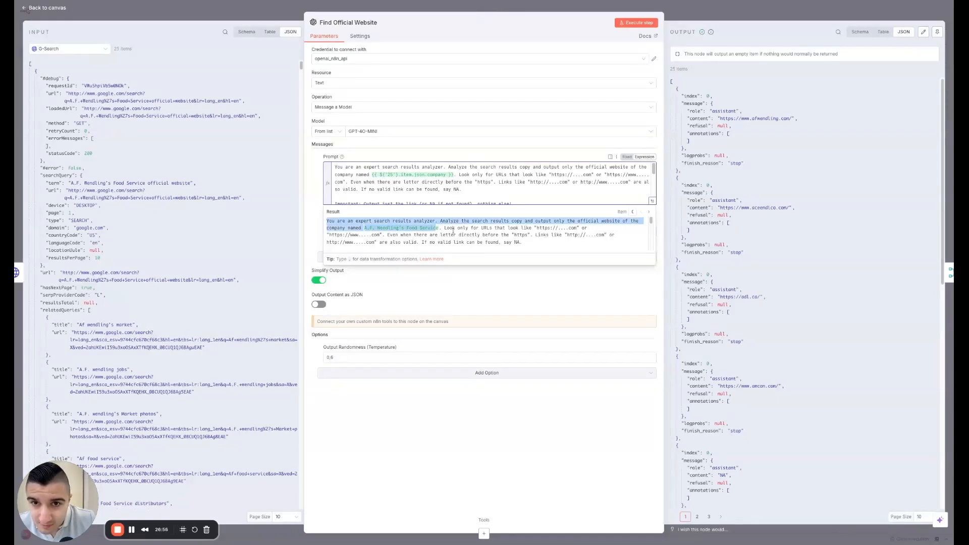
left_click(380, 230)
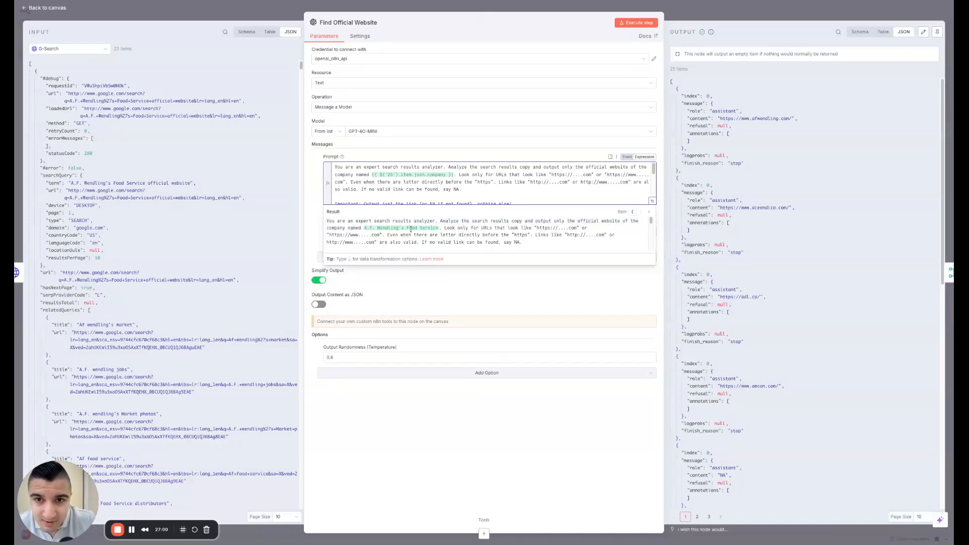
Read through the search result URLs in the resolved prompt preview of the Find Official Website node
scroll(419, 231, "down", 5)
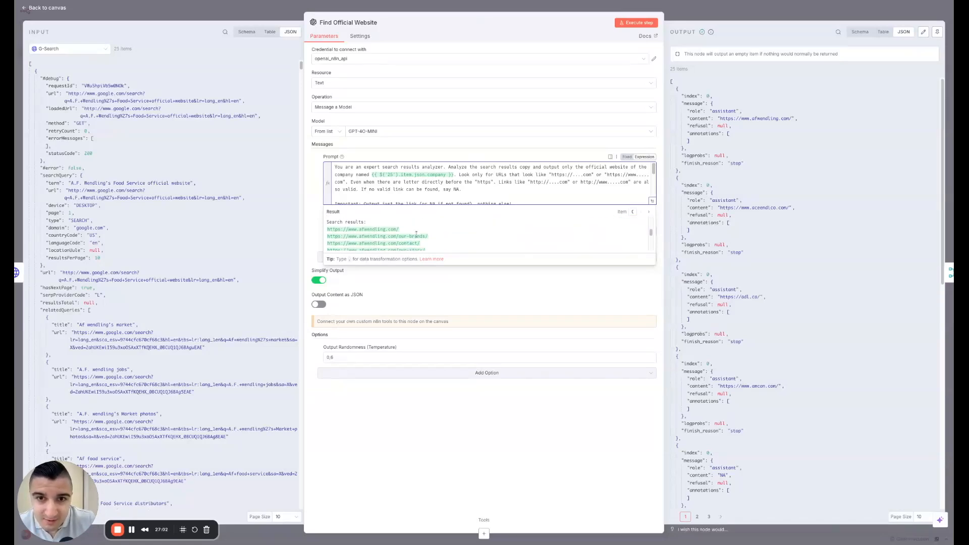
scroll(395, 230, "down", 1)
scroll(388, 188, "down", 10)
scroll(409, 227, "down", 3)
scroll(410, 227, "down", 3)
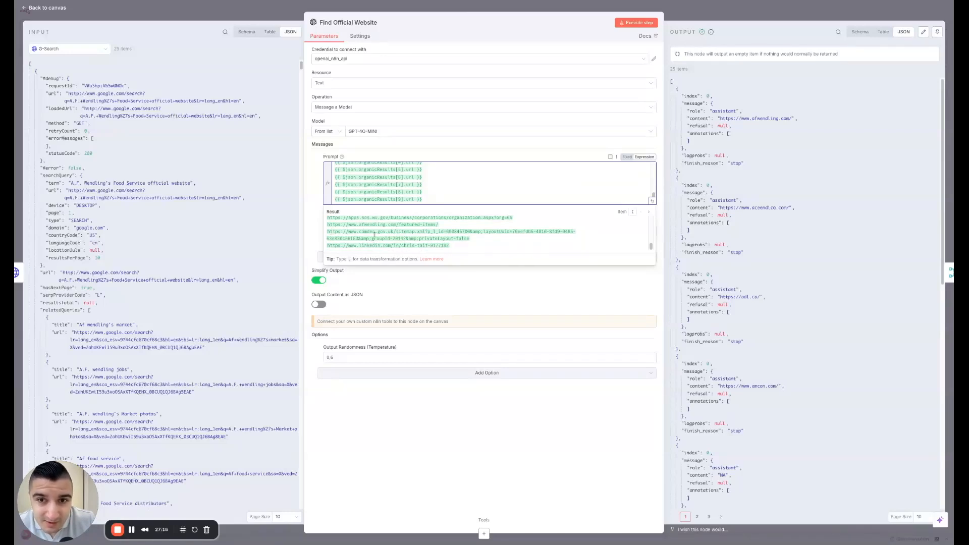
scroll(432, 239, "up", 5)
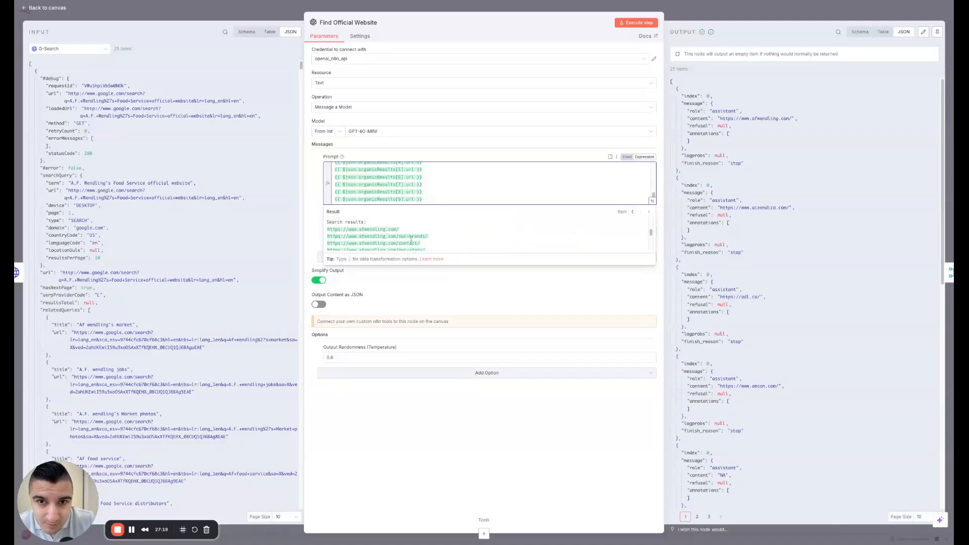
scroll(413, 239, "down", 1)
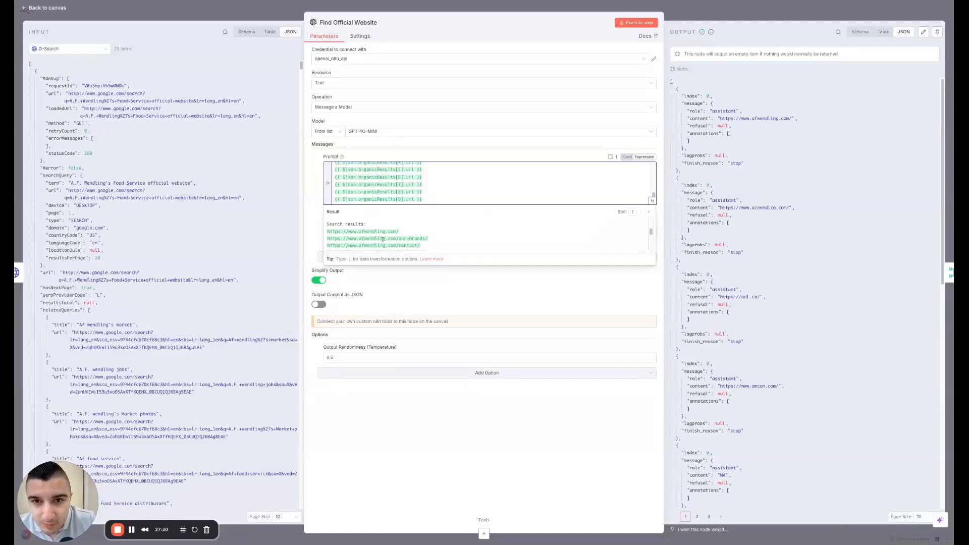
scroll(358, 232, "down", 3)
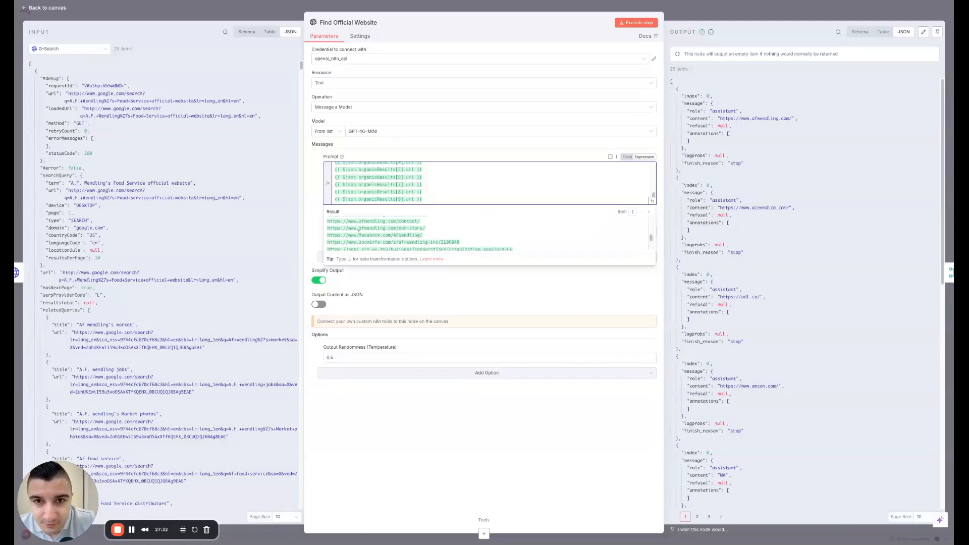
scroll(353, 231, "up", 3)
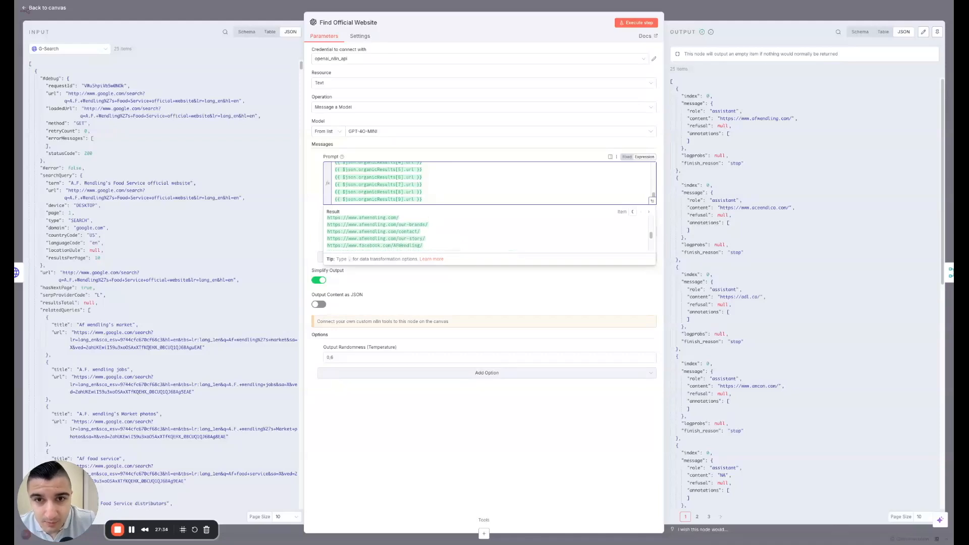
Compare the resolved prompt URLs of the first and second items with the websites returned in the node's output
left_click_drag(400, 219, 328, 221)
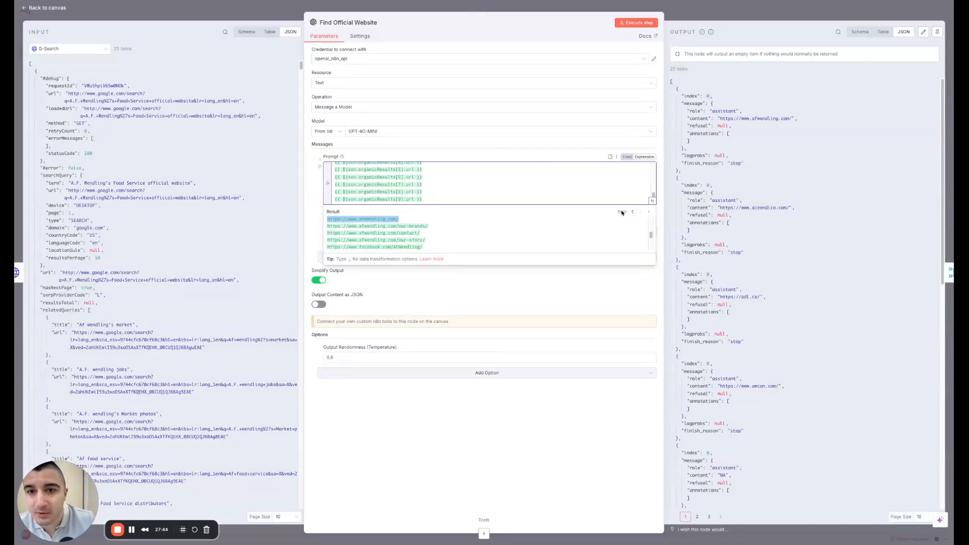
left_click(649, 212)
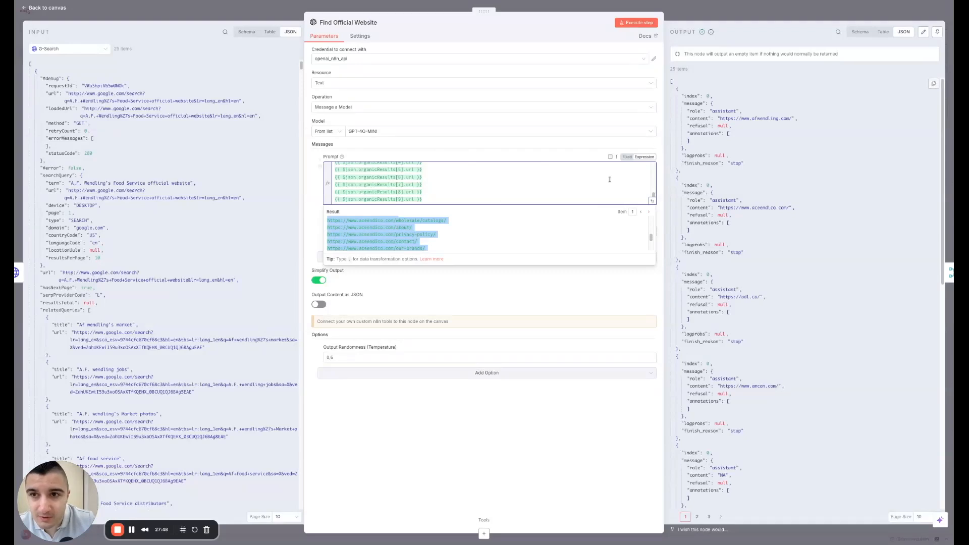
left_click(641, 212)
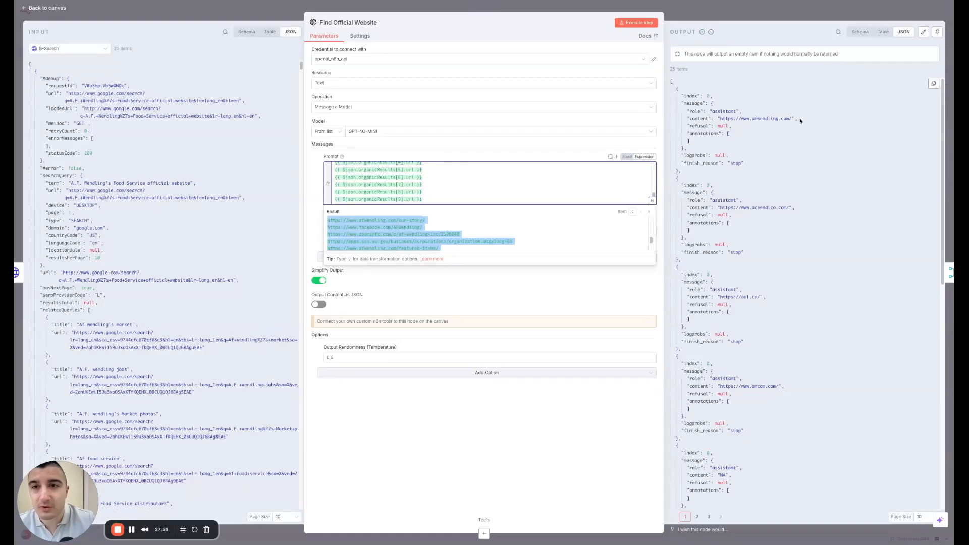
left_click(649, 213)
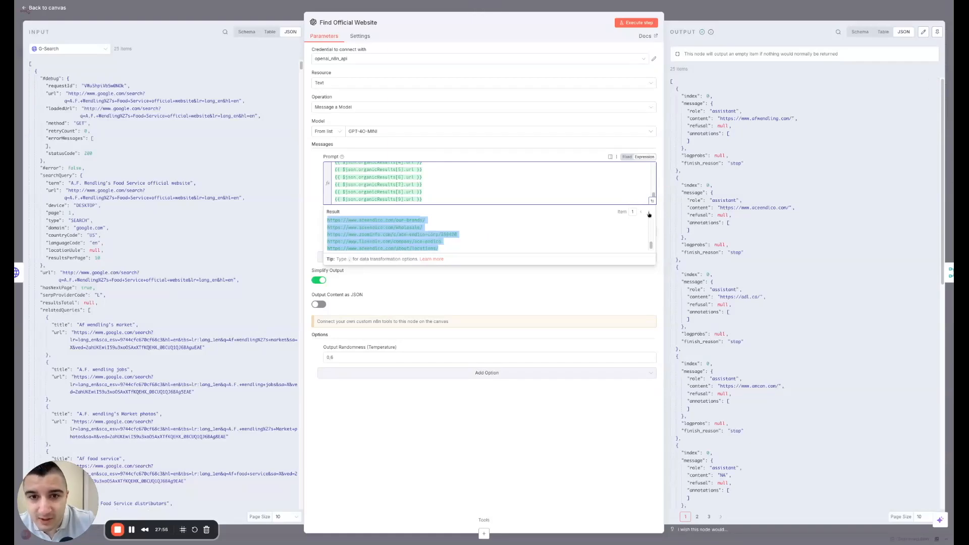
left_click(364, 222)
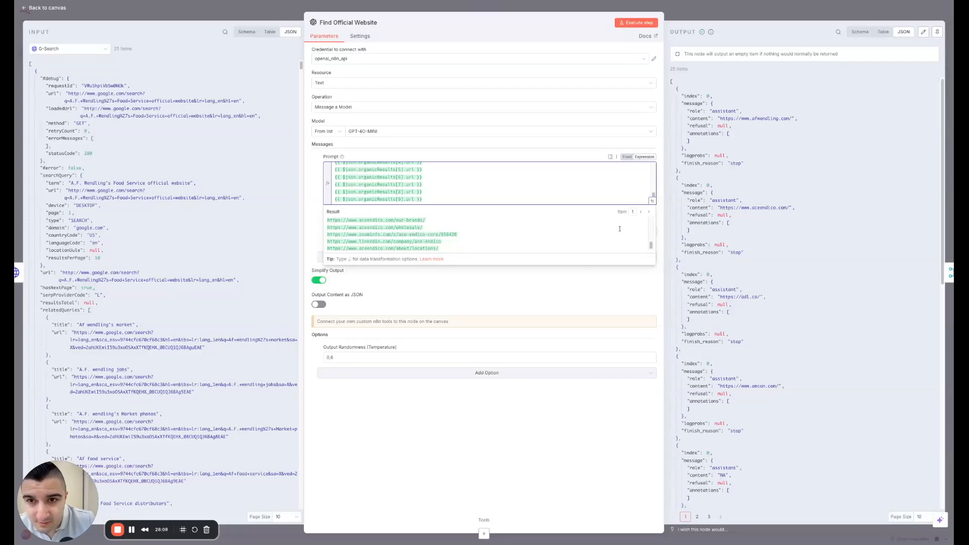
Review the resolved prompt's company name and search result URLs for the third item in the Find Official Website node
left_click(649, 212)
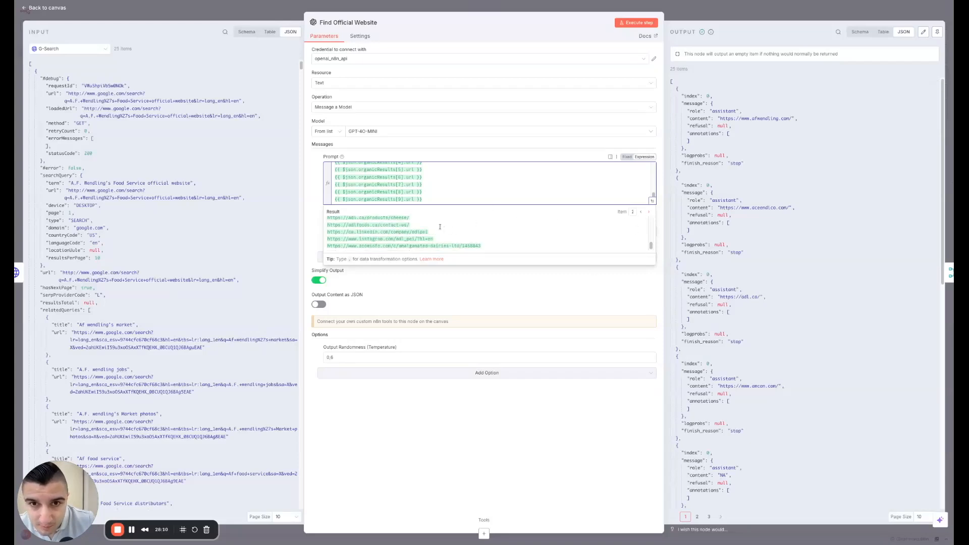
scroll(441, 226, "up", 5)
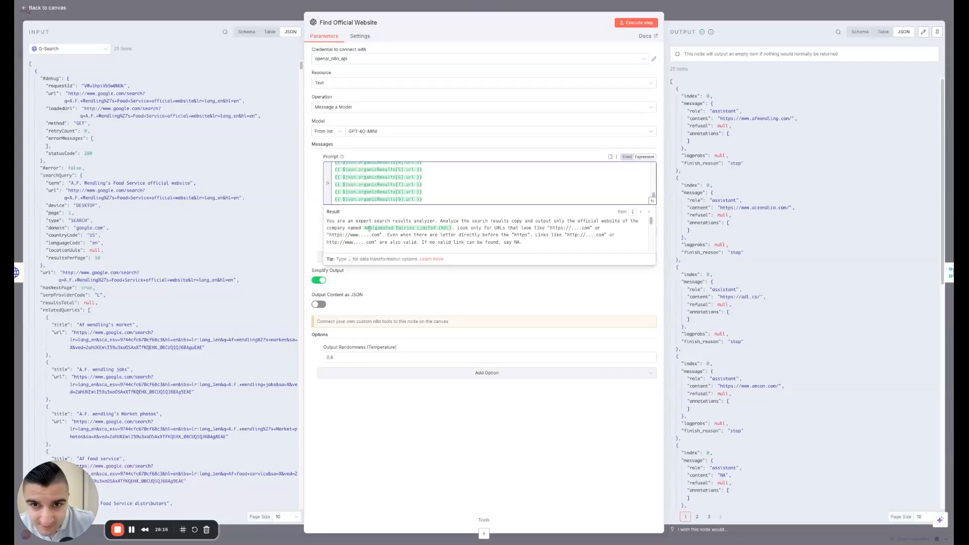
scroll(444, 229, "down", 2)
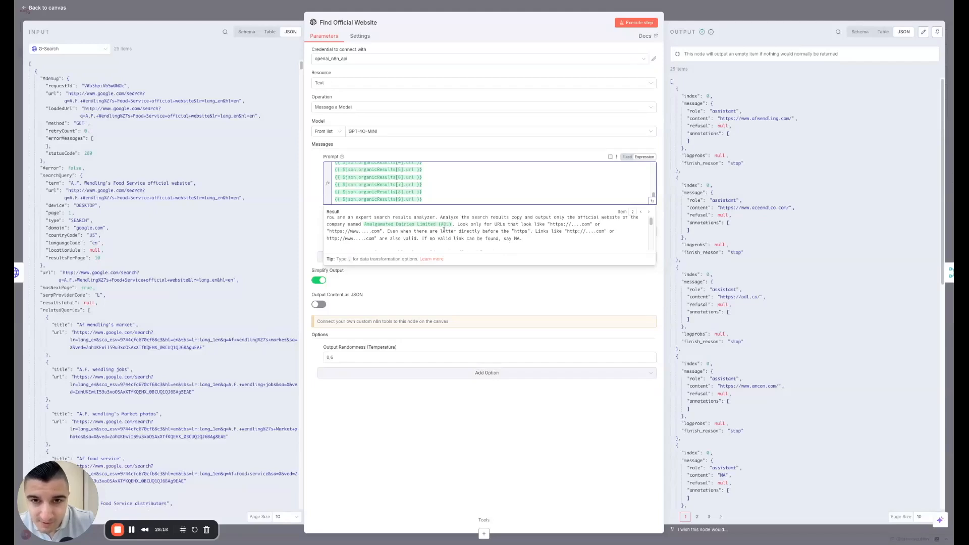
scroll(444, 229, "down", 2)
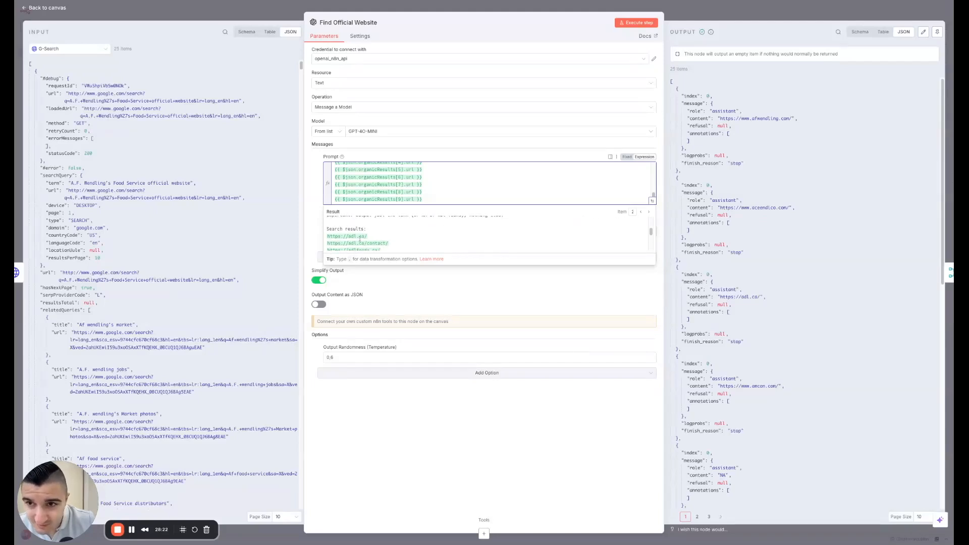
left_click_drag(345, 235, 369, 236)
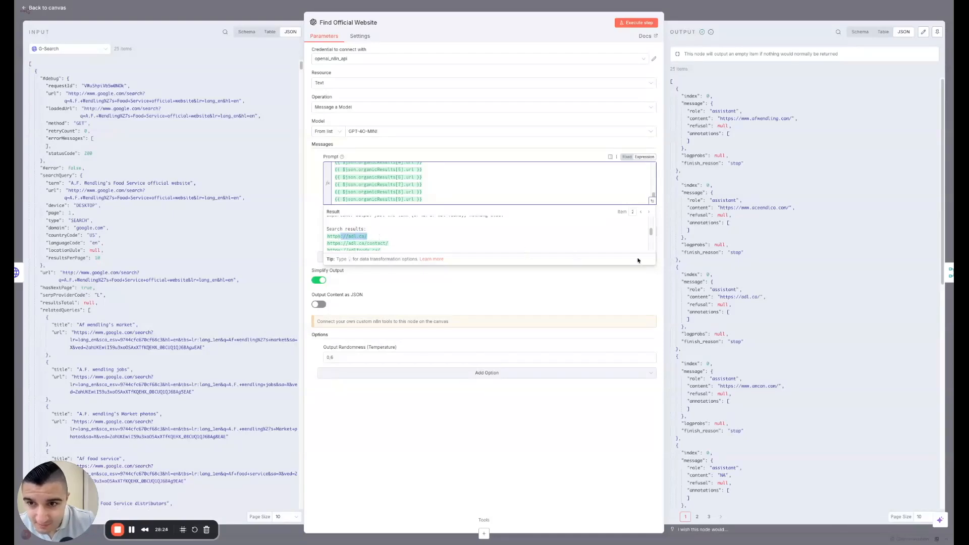
scroll(508, 226, "down", 3)
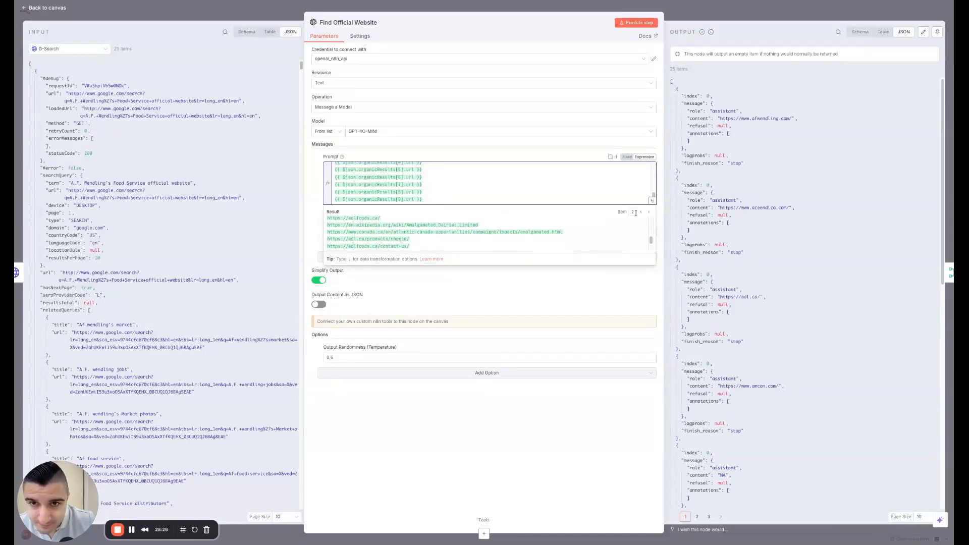
Close the prompt preview and read through the remaining websites on the first page of the node's output
left_click(504, 158)
scroll(764, 165, "down", 5)
scroll(763, 164, "down", 5)
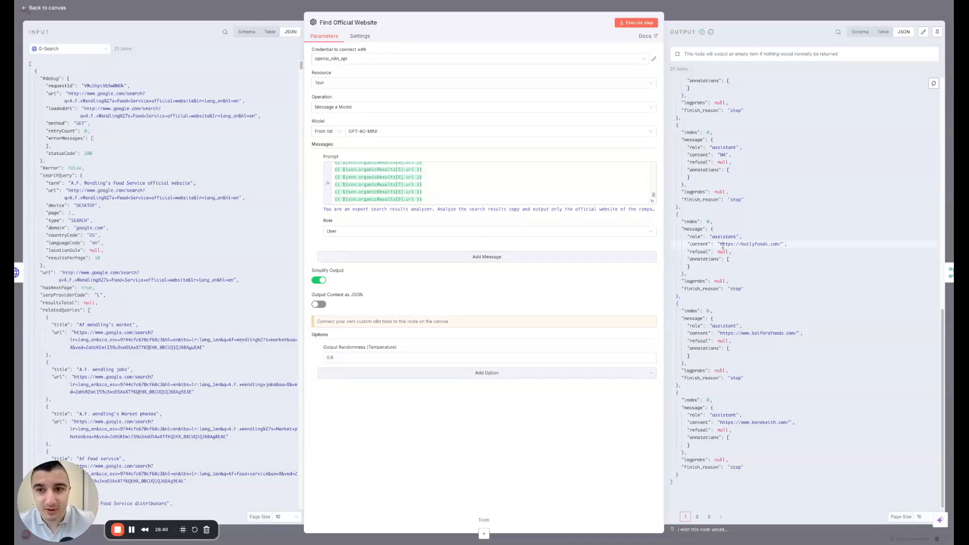
left_click_drag(722, 244, 784, 244)
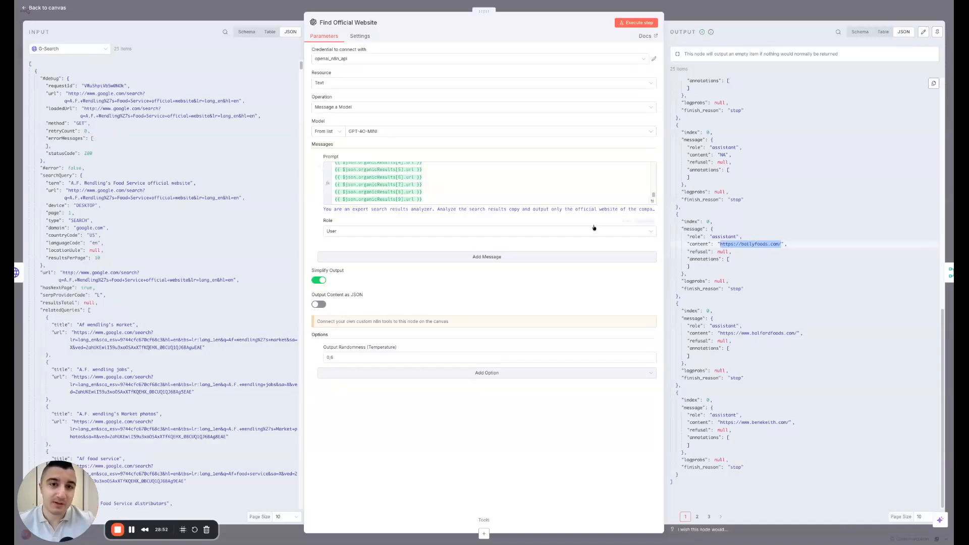
Review the prompt instruction to output just the link, or NA if not found, and nothing else
scroll(499, 172, "up", 2)
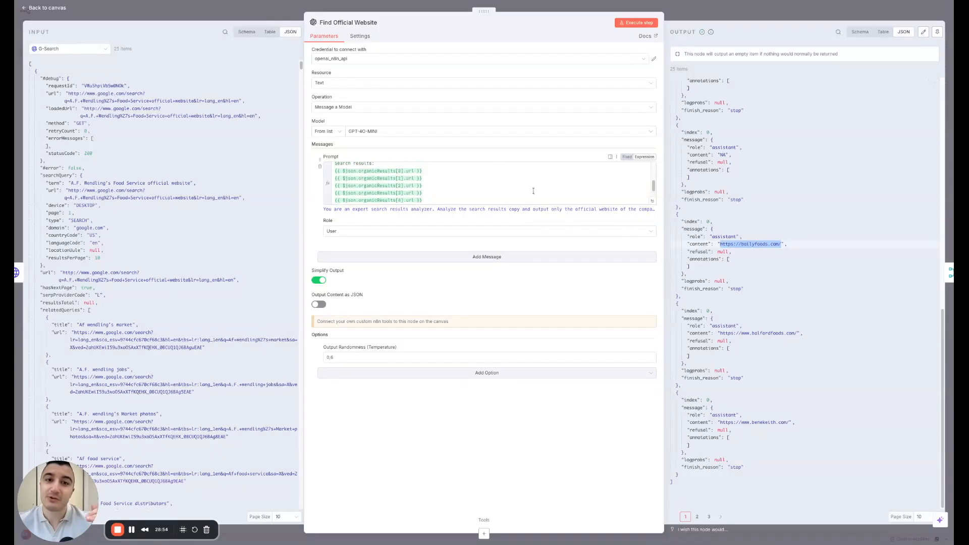
scroll(504, 190, "up", 3)
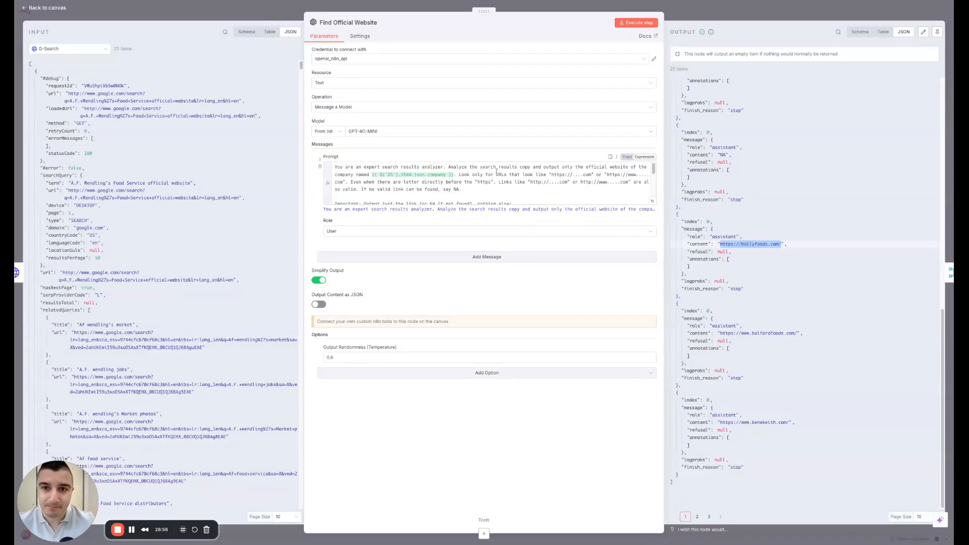
scroll(494, 191, "down", 1)
left_click_drag(363, 197, 418, 197)
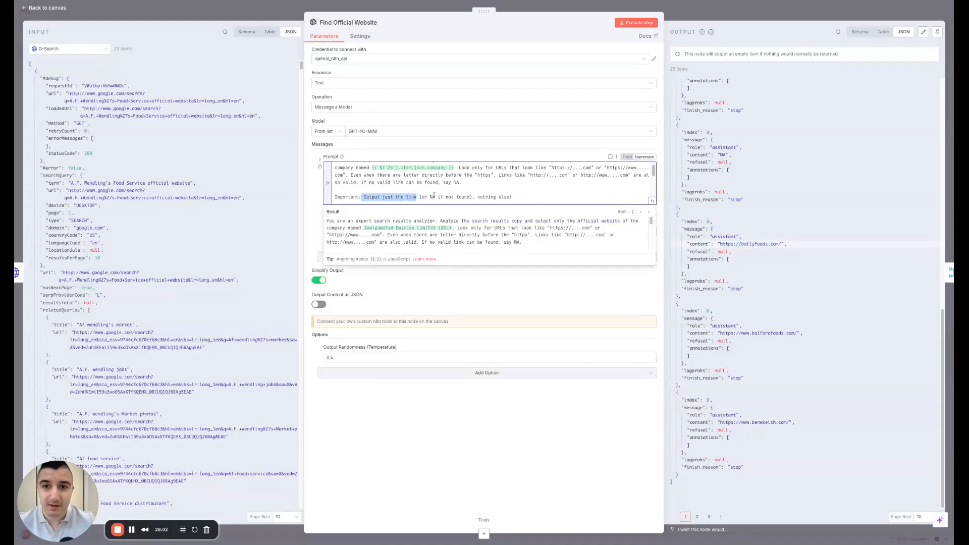
double_click(434, 197)
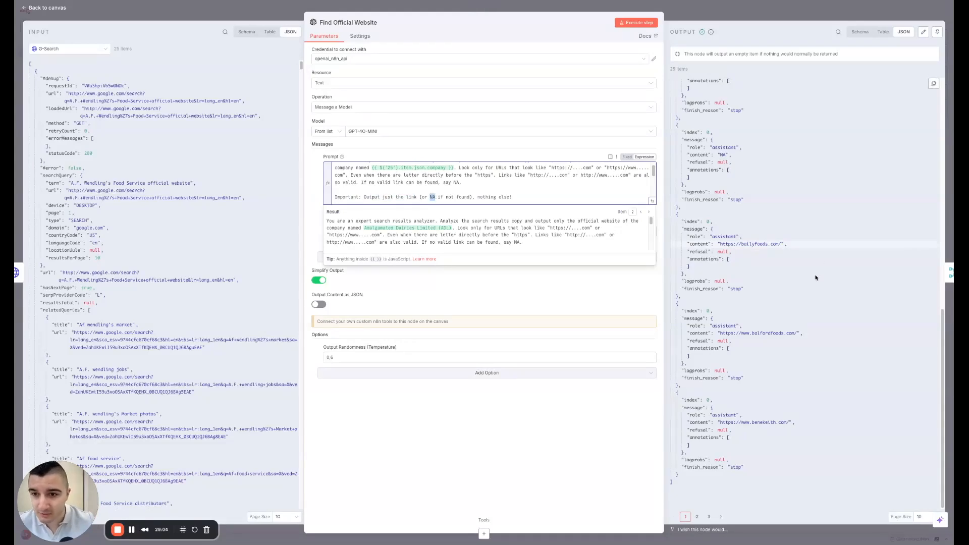
Review the website and NA results on the second and third output pages, and close the Find Official Website node
left_click(698, 517)
scroll(785, 383, "up", 10)
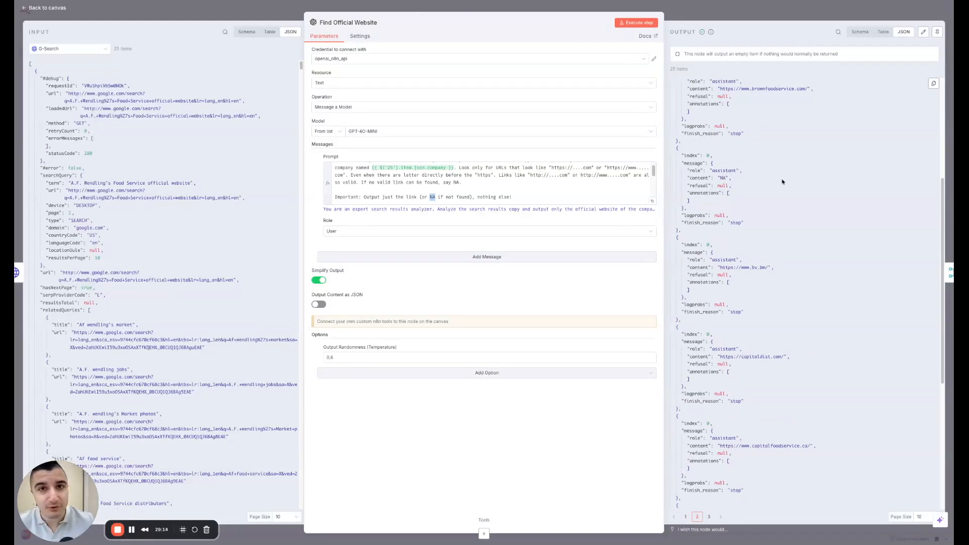
double_click(723, 178)
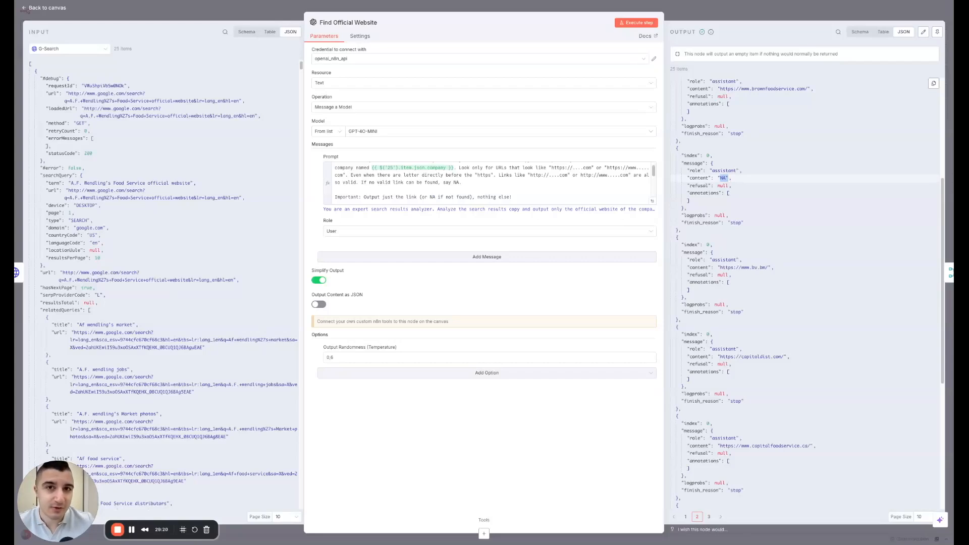
scroll(754, 199, "down", 6)
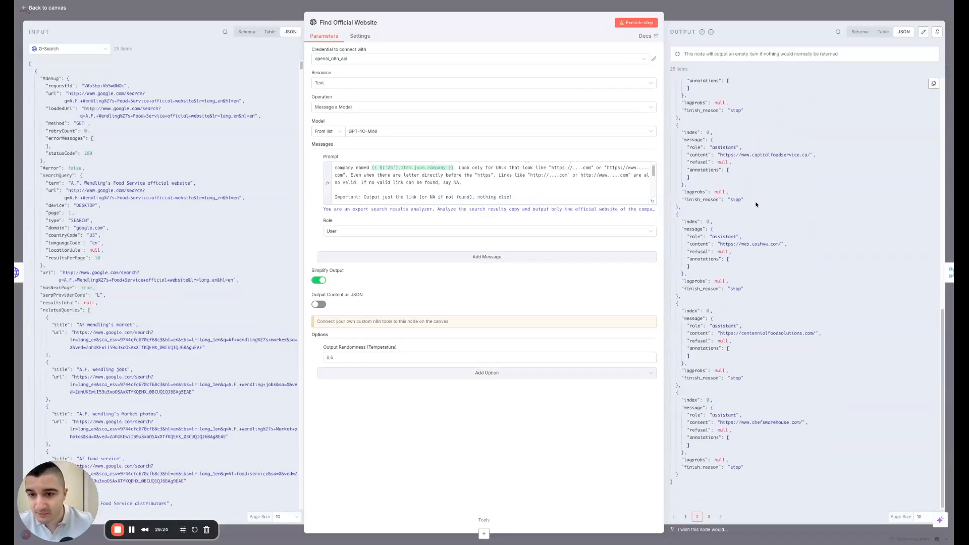
left_click(709, 516)
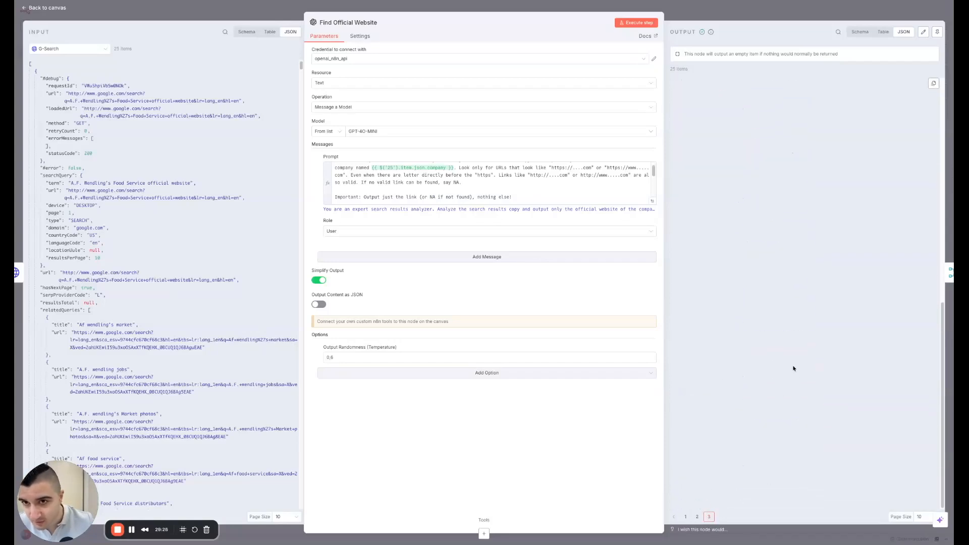
scroll(754, 295, "up", 5)
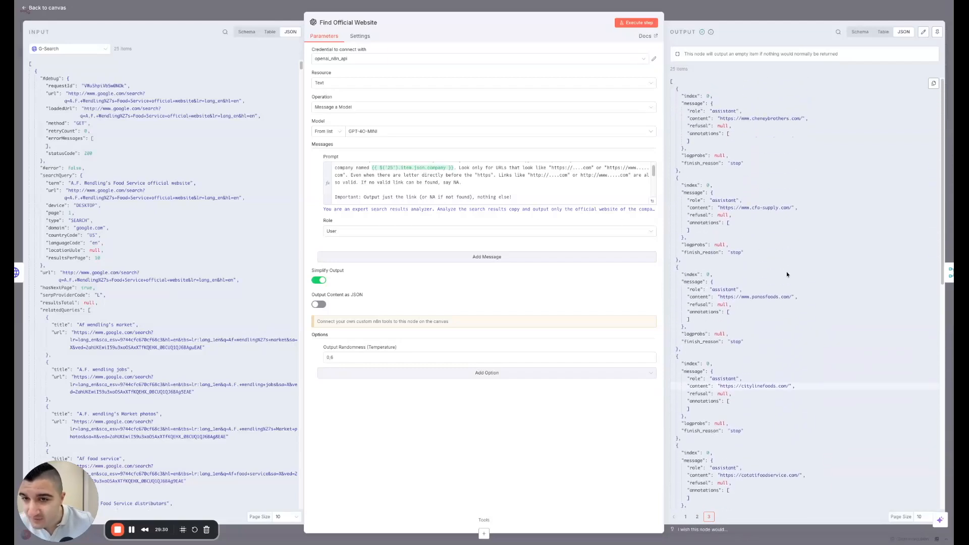
left_click(693, 12)
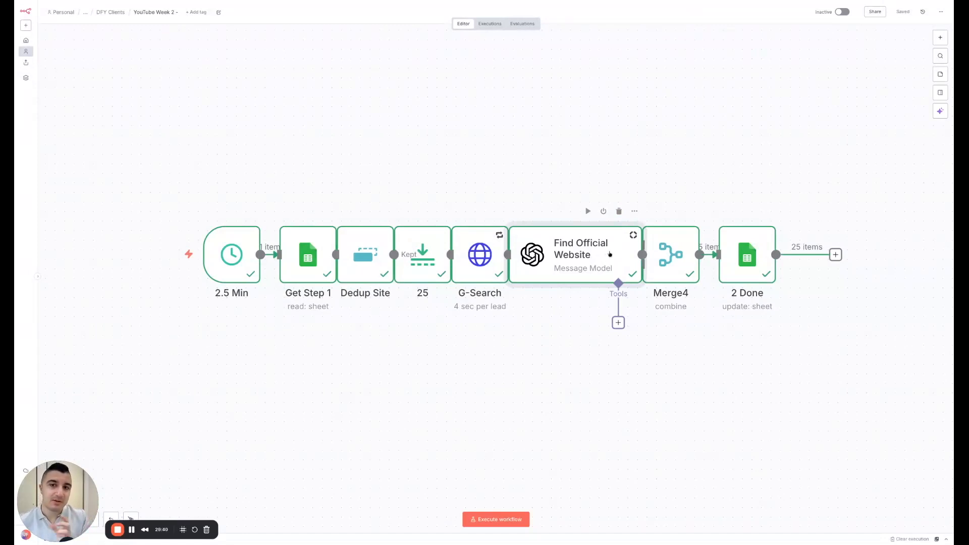
Open the Merge4 node, examine the sheet fields and OpenAI message combined in its first output item, and close the node
double_click(659, 261)
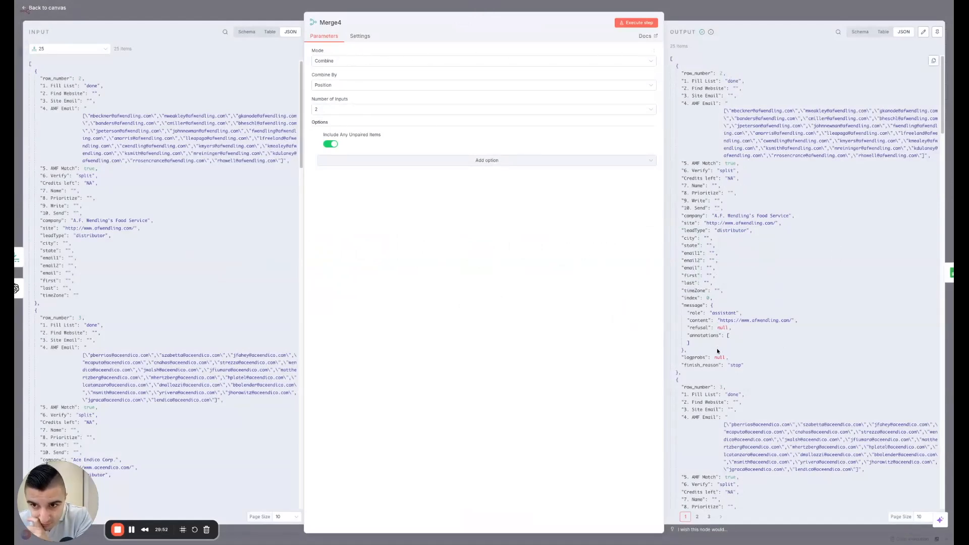
left_click_drag(727, 292, 676, 72)
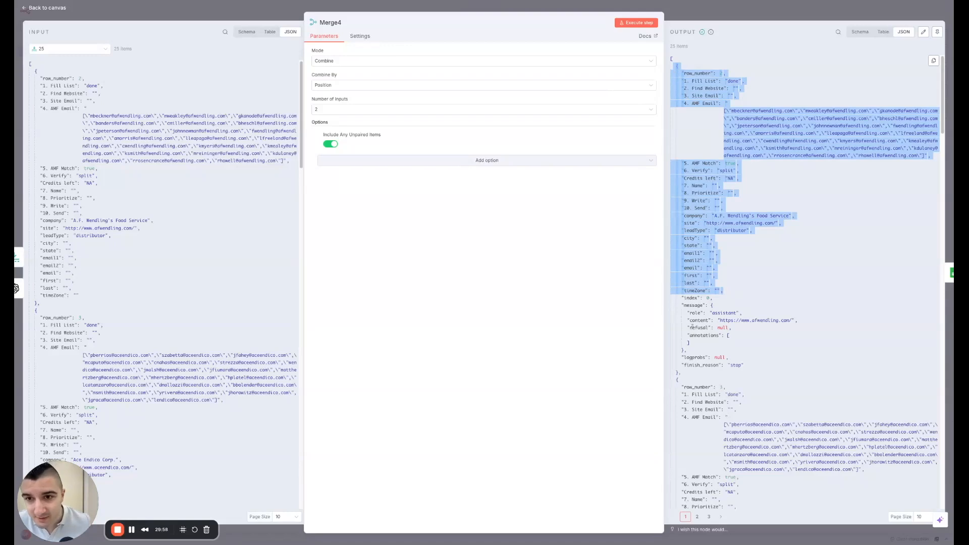
left_click(714, 300)
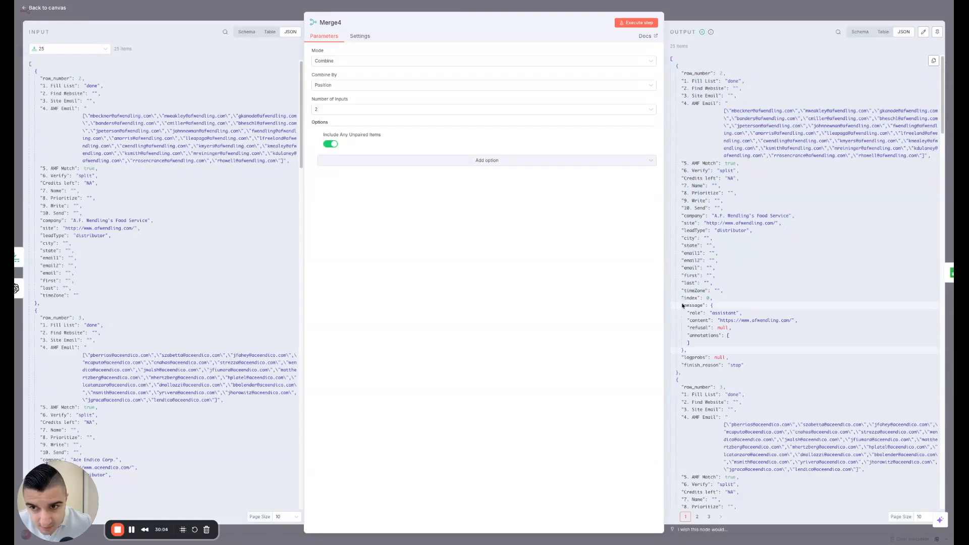
left_click_drag(683, 303, 747, 367)
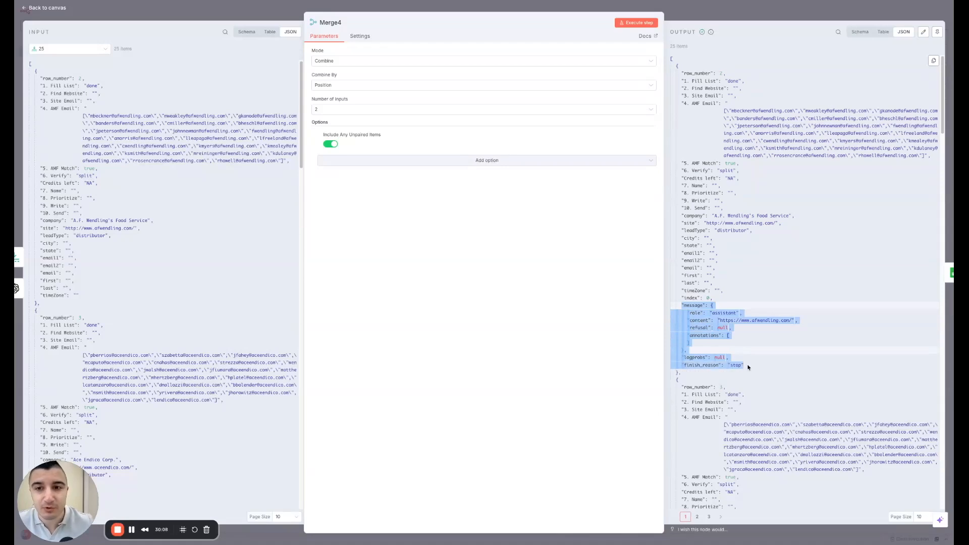
left_click(719, 320)
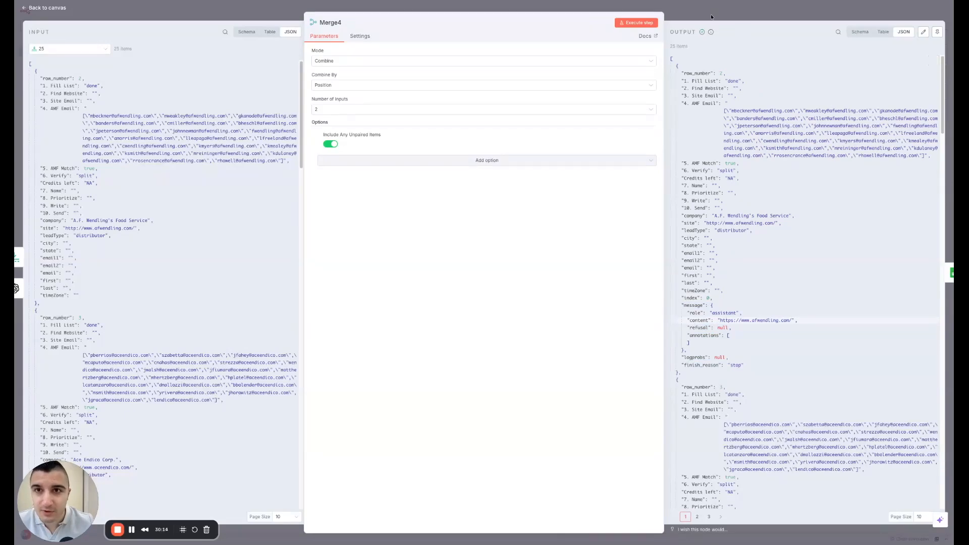
key("Escape")
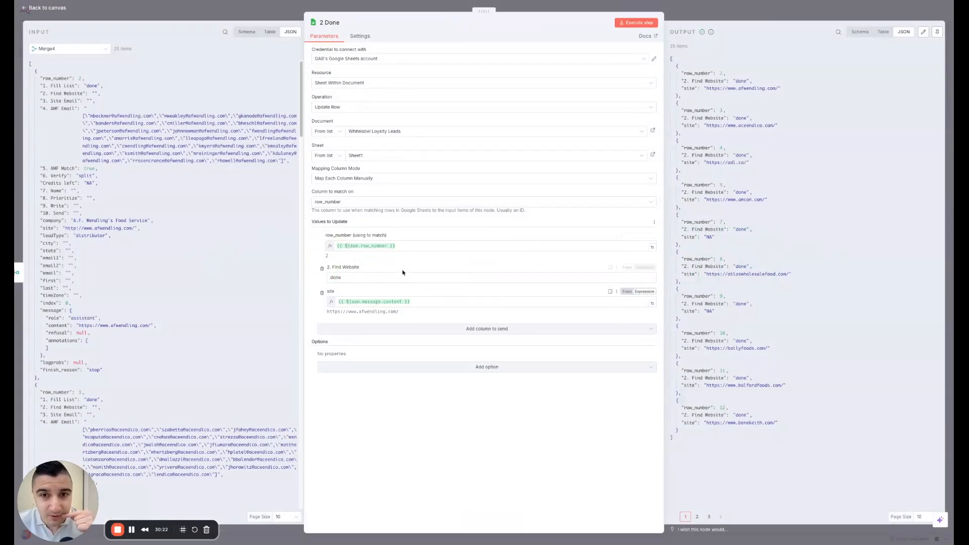
Inspect the row_number match expression and the message.content expression for the site column in the 2 Done node
left_click(405, 245)
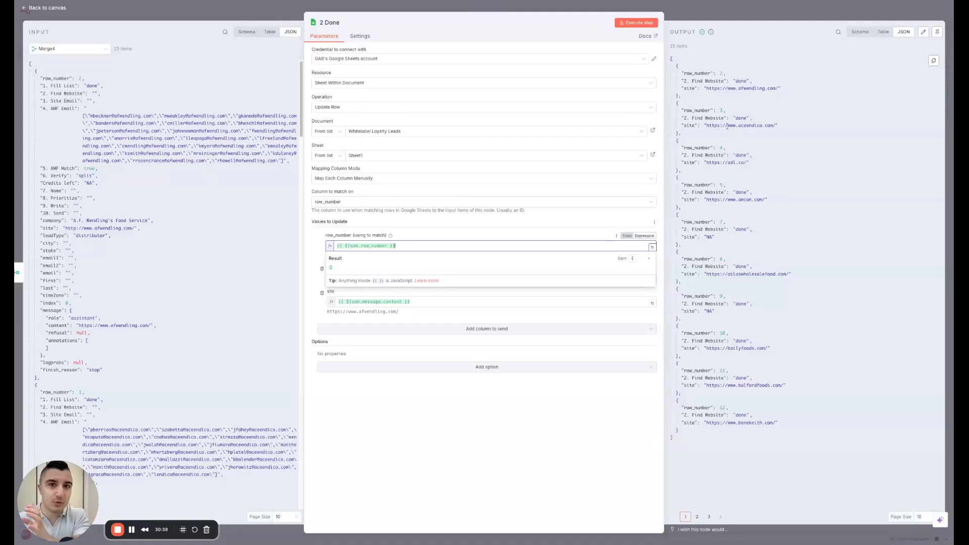
left_click(407, 229)
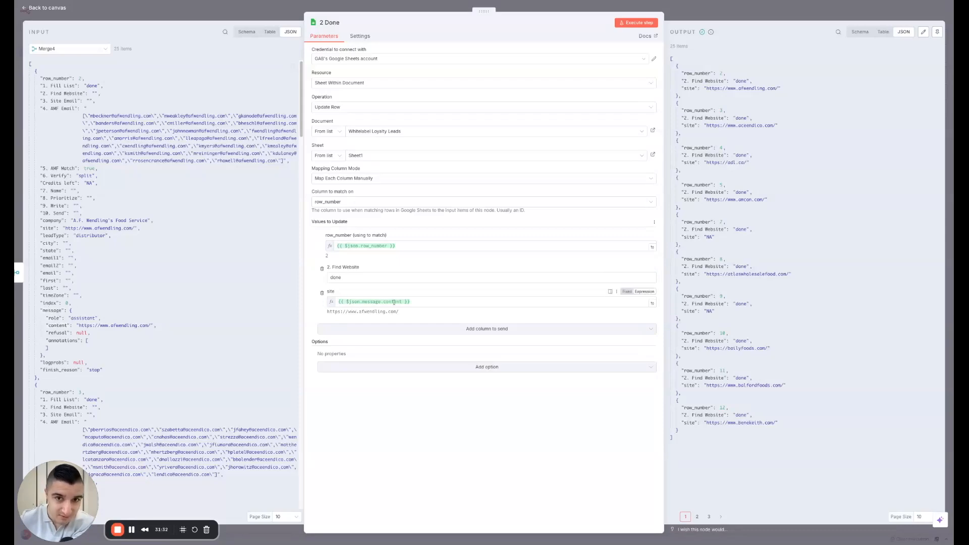
left_click_drag(402, 302, 362, 302)
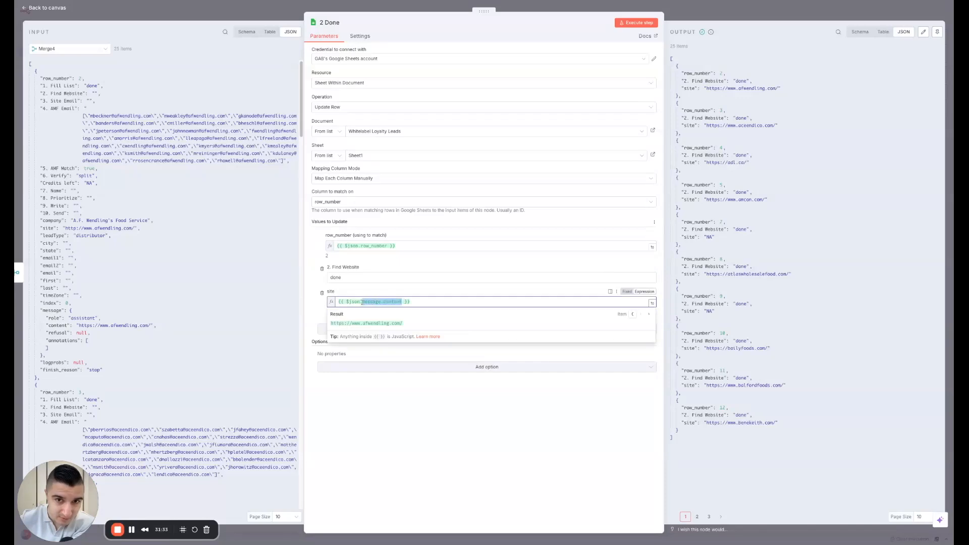
left_click(422, 293)
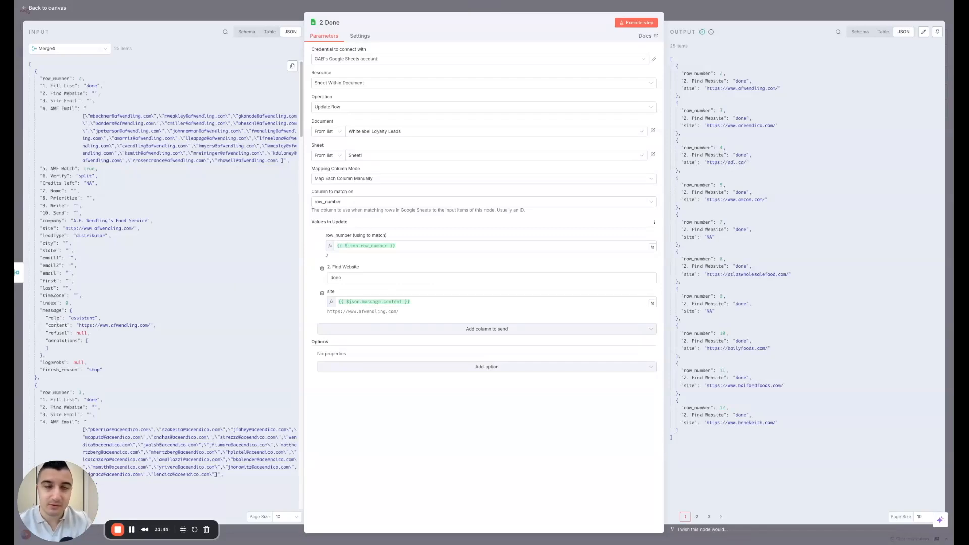
Map the input's message content field into the site value a second time, and delete the duplicate expression
left_click_drag(59, 326, 480, 301)
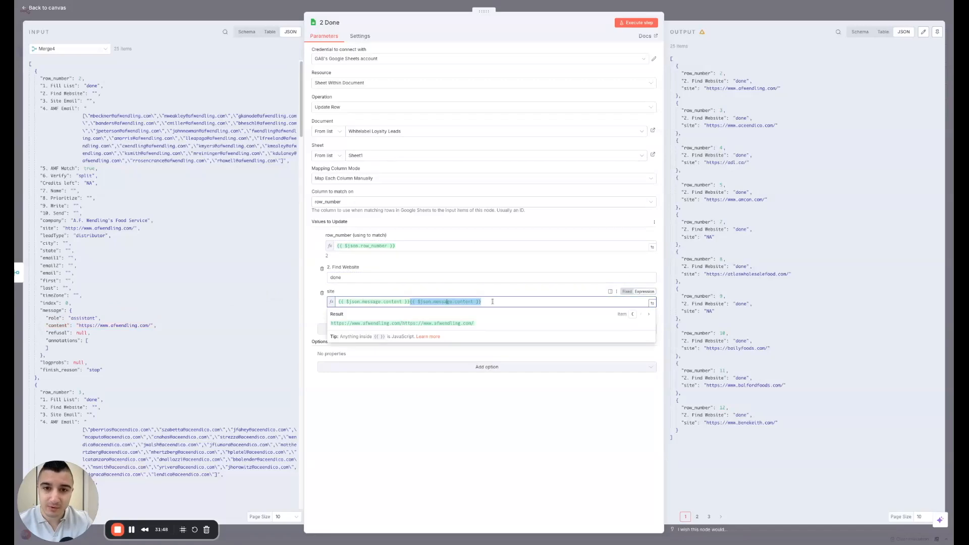
left_click_drag(413, 302, 484, 300)
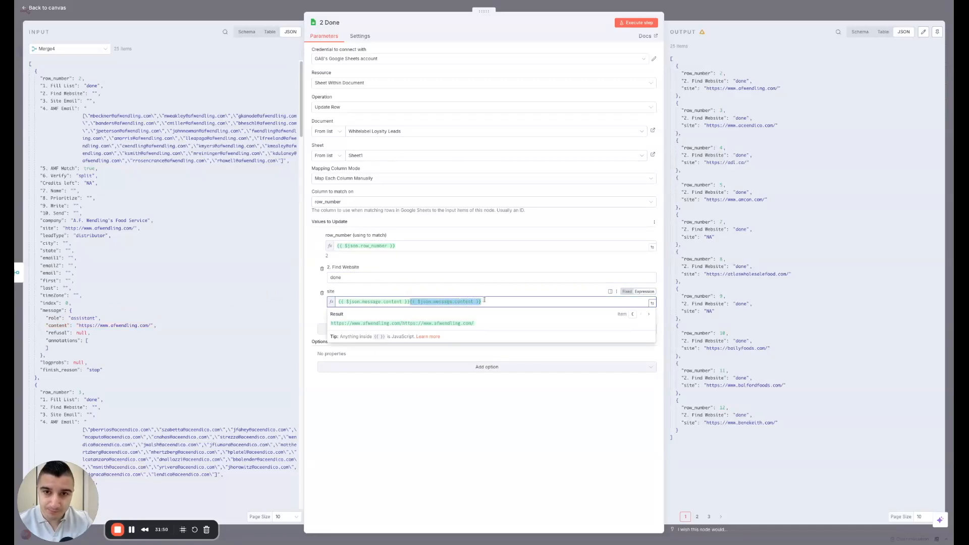
key("BackSpace")
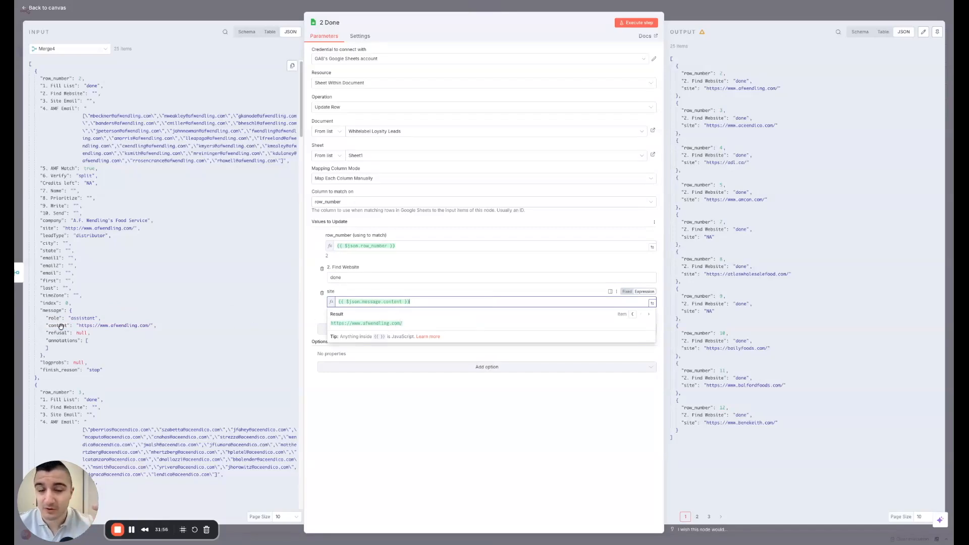
left_click(446, 291)
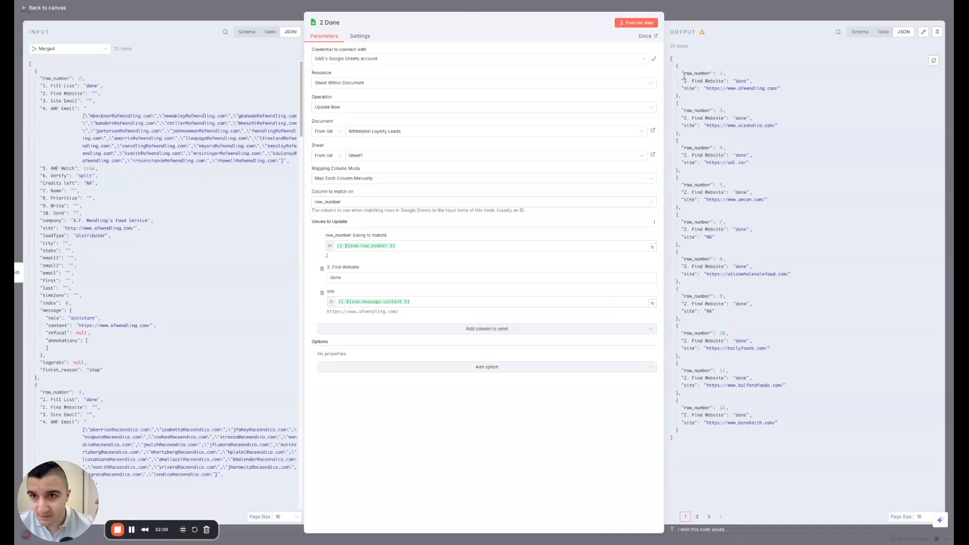
Review the row numbers, Find Website statuses and sites listed in the 2 Done node's output
left_click_drag(672, 57, 679, 176)
left_click_drag(671, 57, 759, 440)
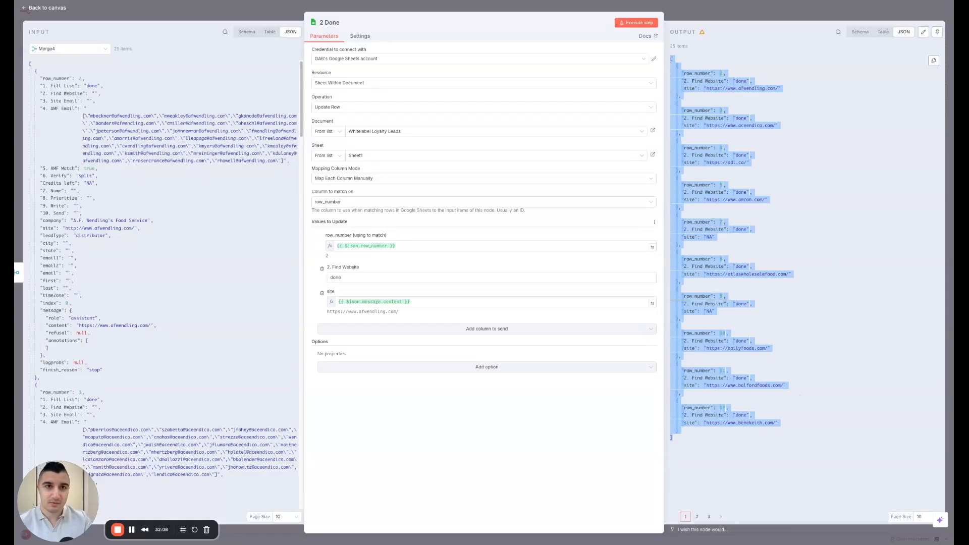
left_click(382, 2)
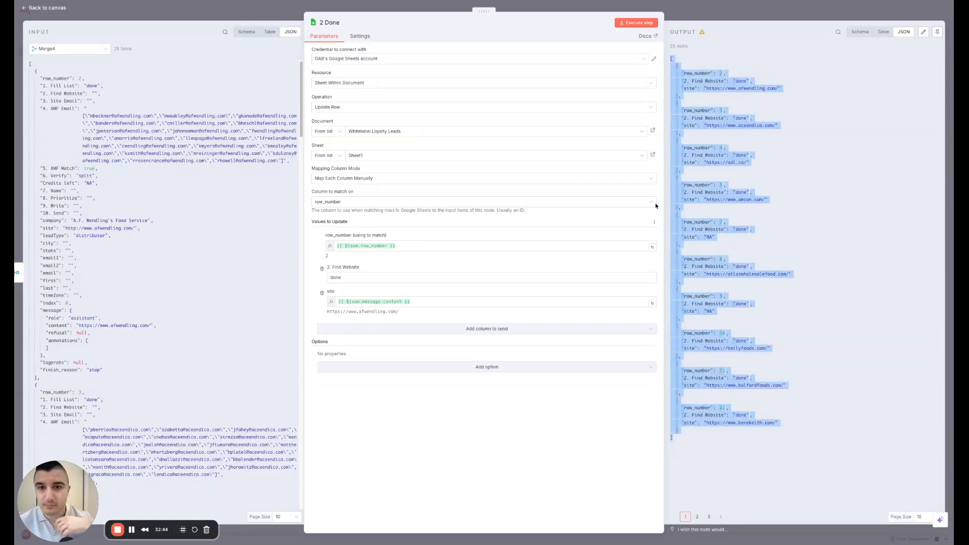
left_click(778, 332)
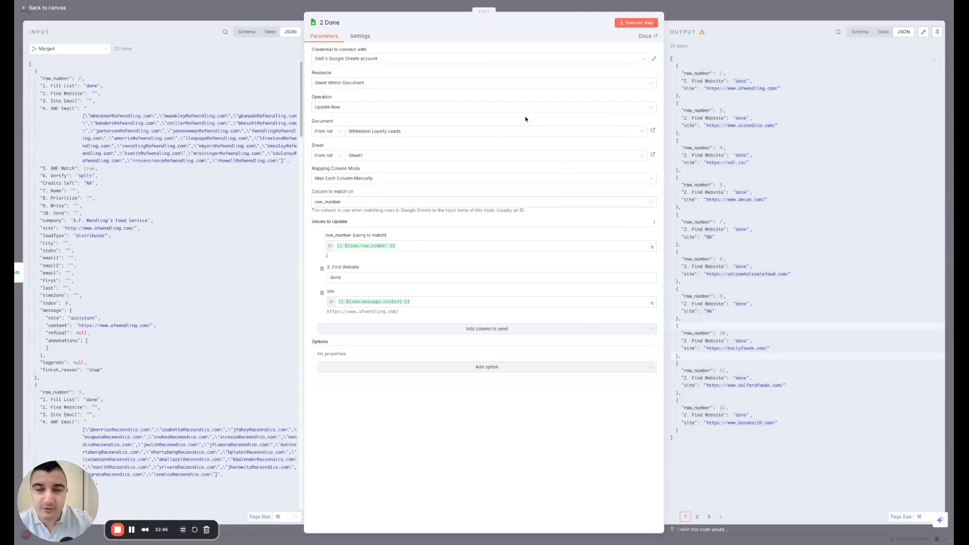